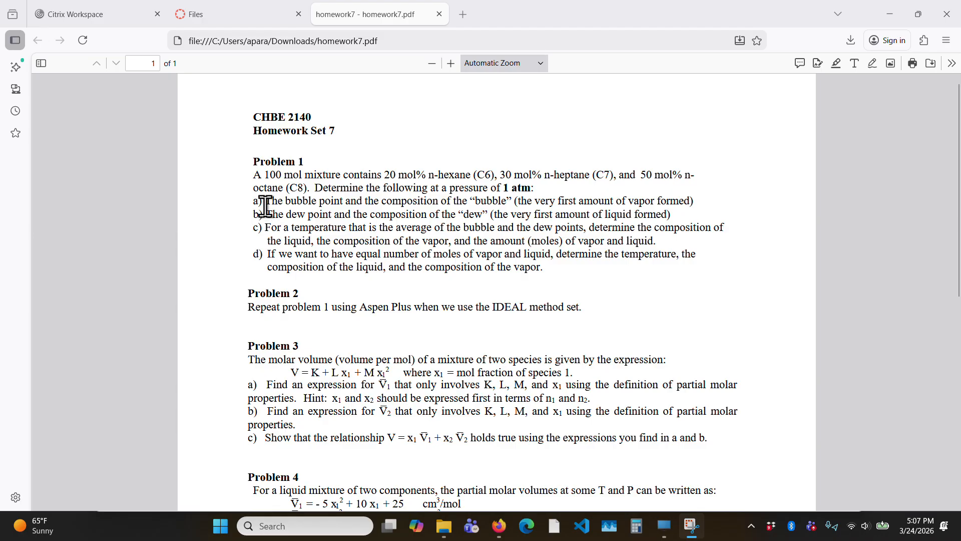
# - Enlarge the Homework Set 7 text to read Problem 1, and switch to the Aspen Plus remote desktop in full-screen view
pyautogui.click(451, 63)
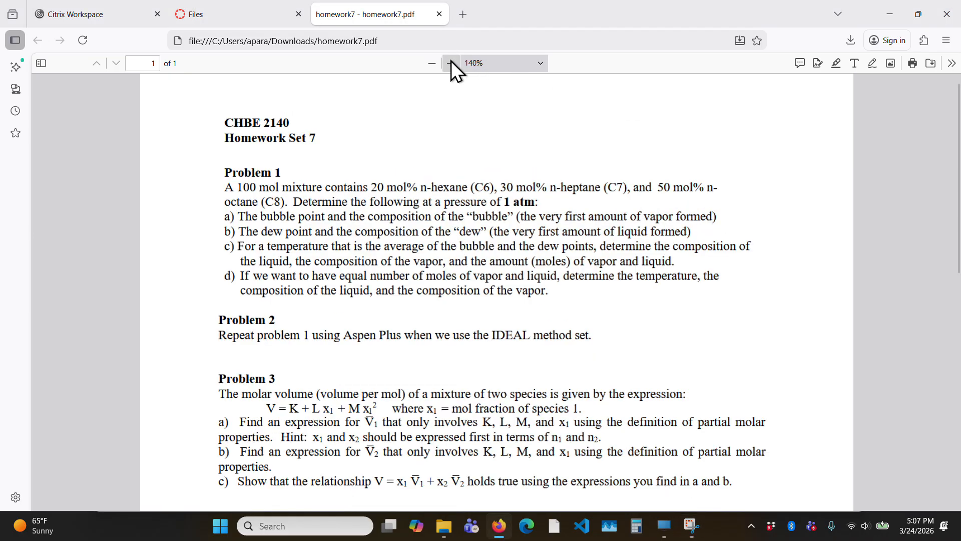
pyautogui.click(451, 63)
pyautogui.click(451, 63)
pyautogui.click(451, 63)
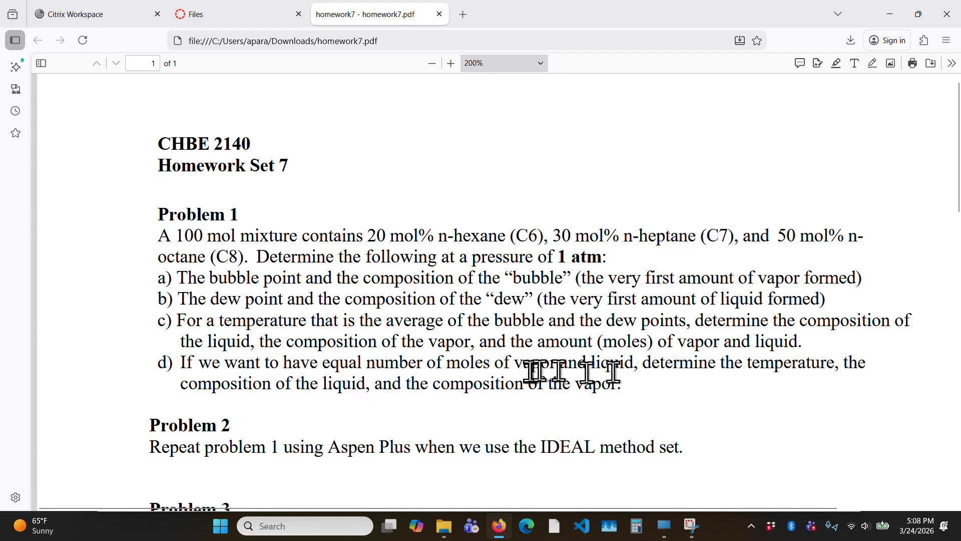
pyautogui.click(665, 526)
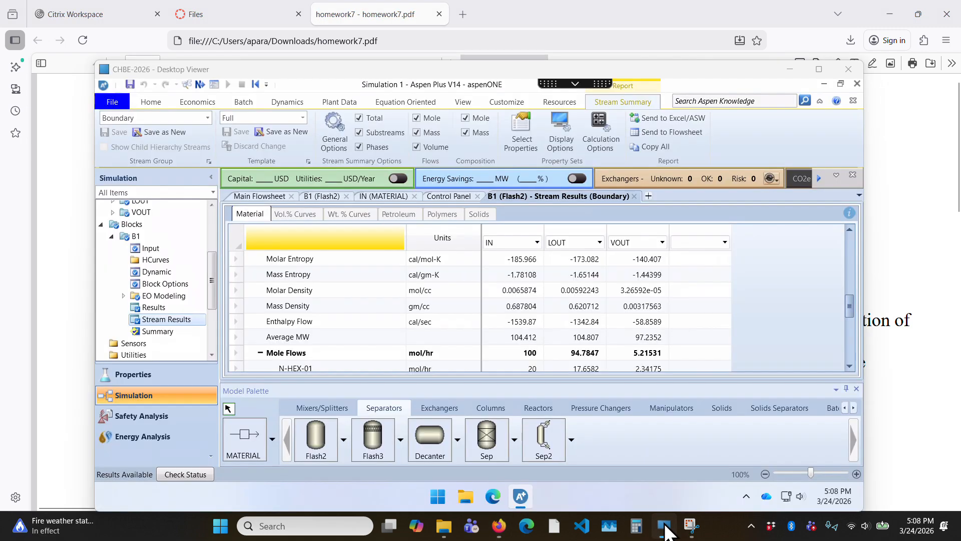
pyautogui.click(818, 70)
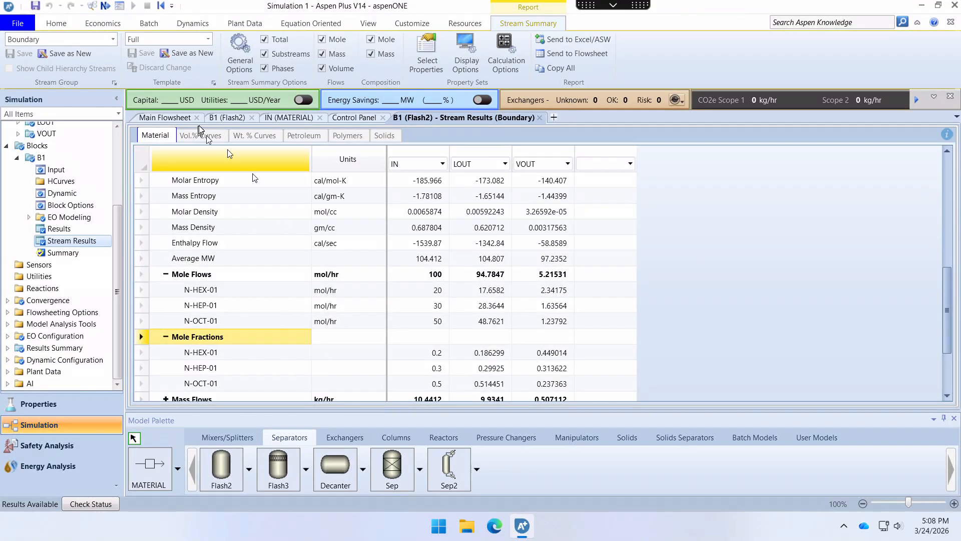
# - Review the flowsheet, the flash specifications of block B1 and the mole flows in its stream results
pyautogui.click(163, 118)
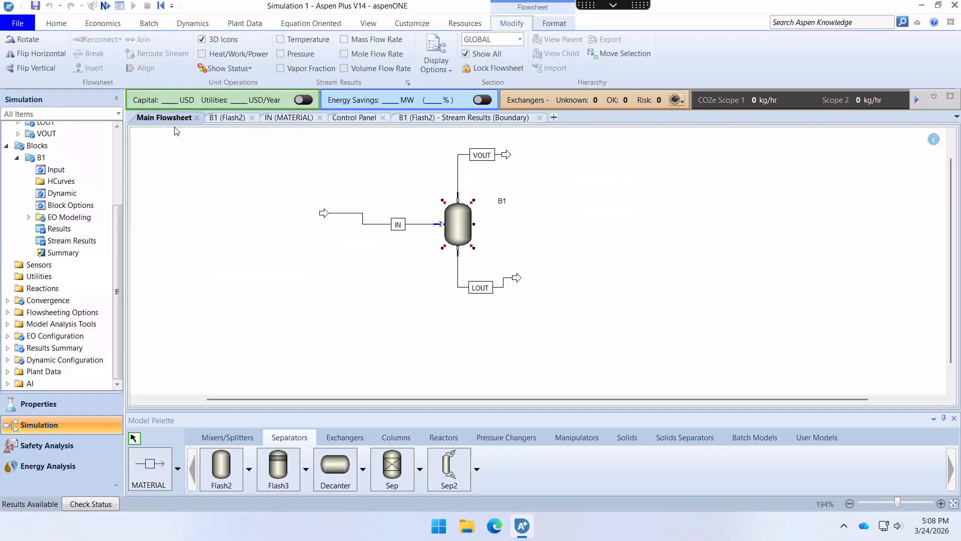
pyautogui.doubleClick(464, 227)
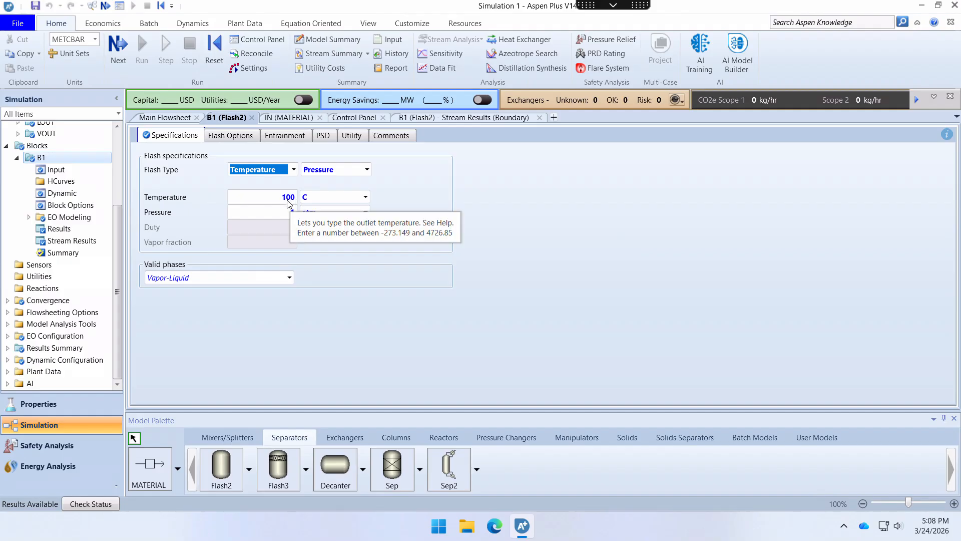
pyautogui.click(463, 119)
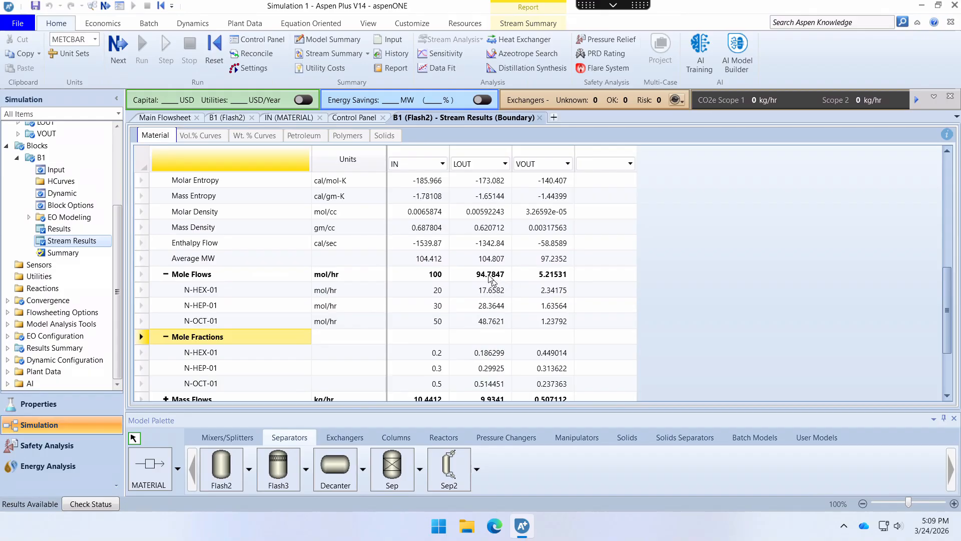
pyautogui.click(163, 118)
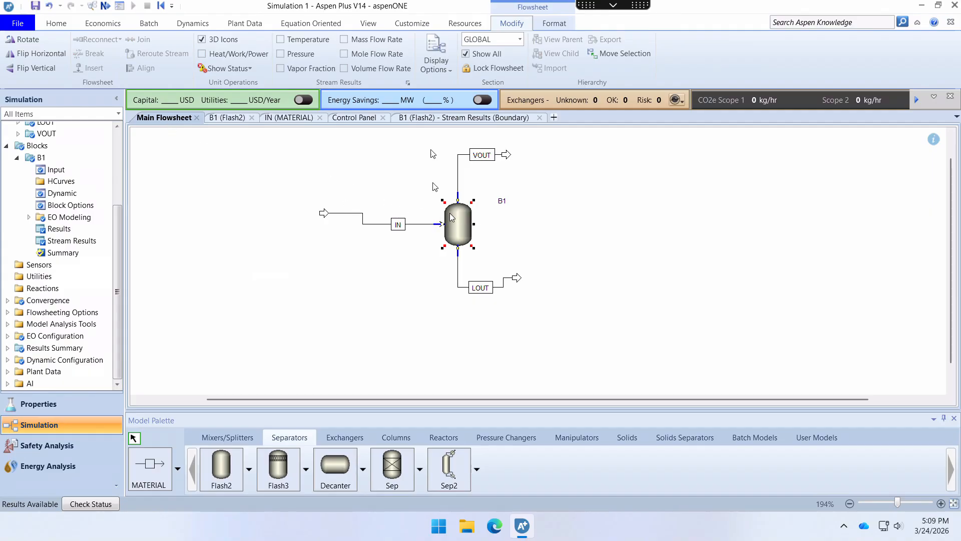
# - Set the flash temperature of block B1 to 95 C and run the simulation
pyautogui.click(223, 118)
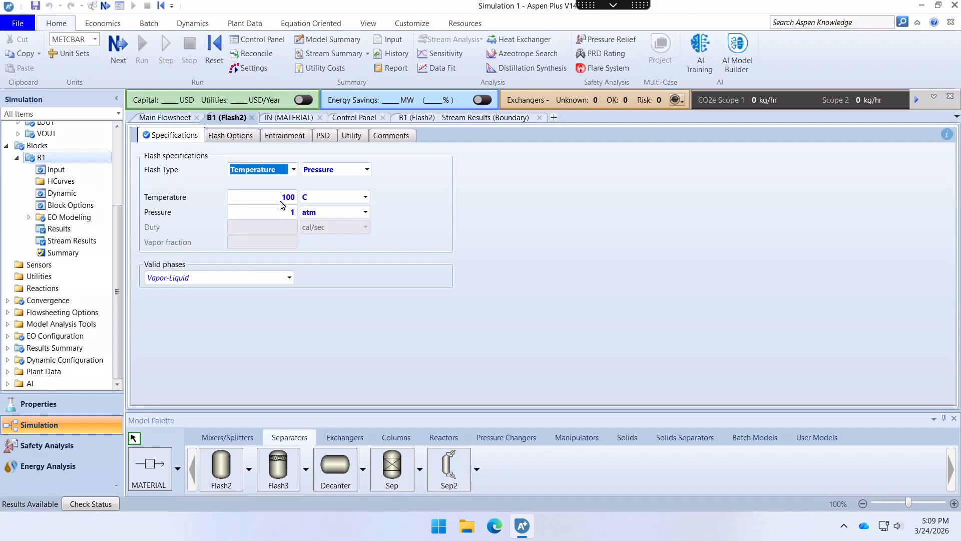
pyautogui.click(284, 199)
pyautogui.write('95')
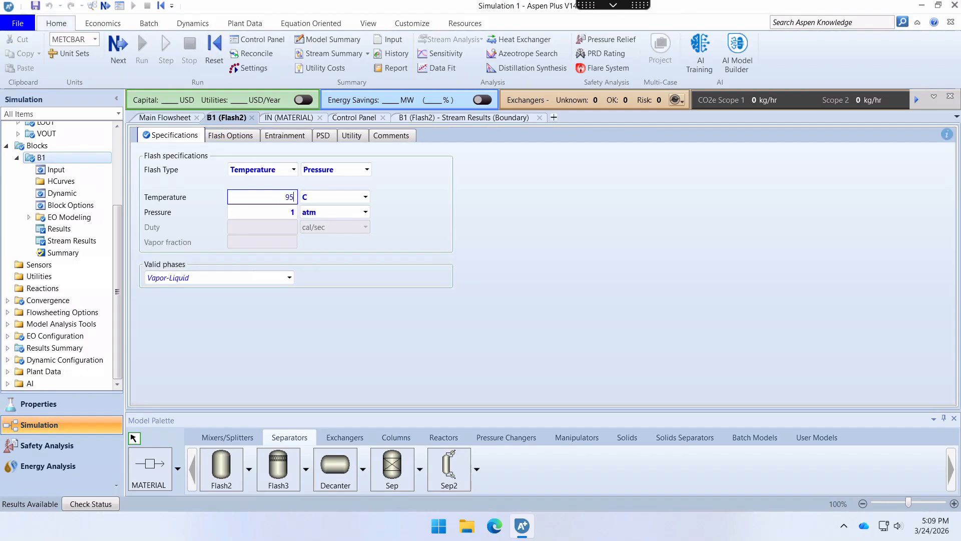
pyautogui.click(276, 213)
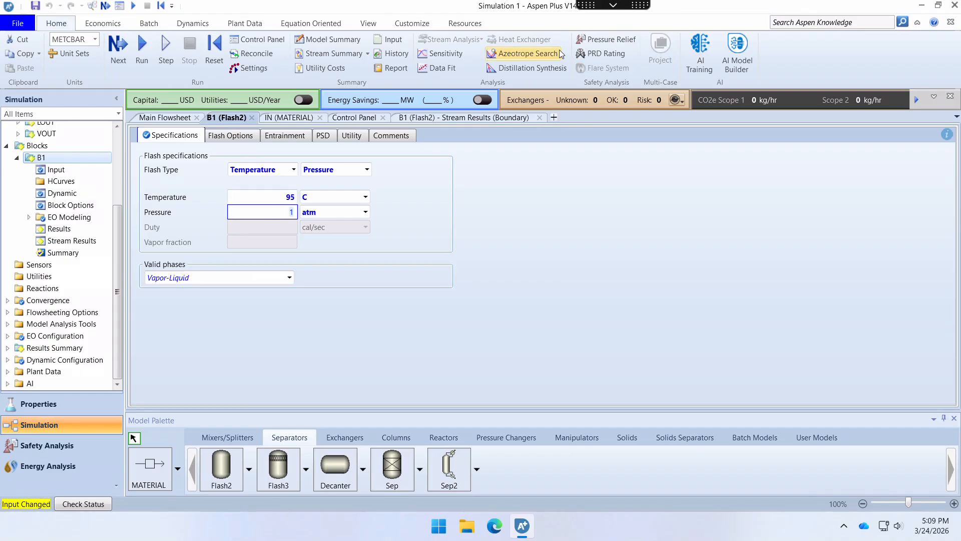
pyautogui.click(143, 48)
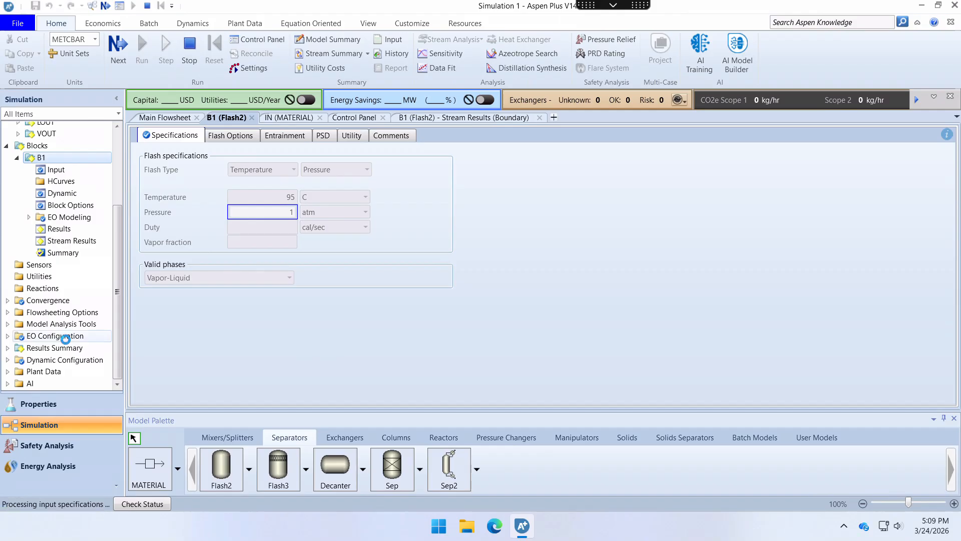
# - Open the stream results of block B1 and display the mole flows in mol/hr
pyautogui.click(64, 242)
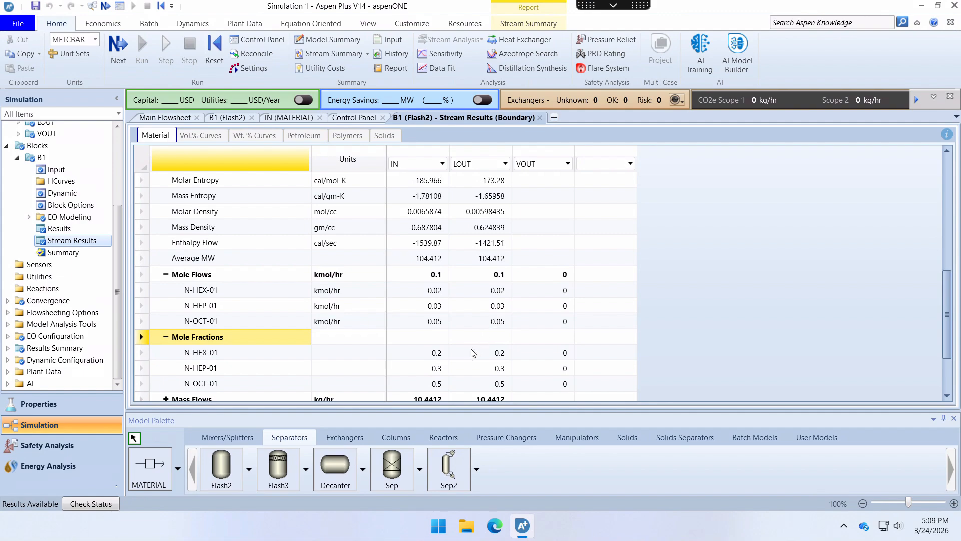
pyautogui.scroll(-2, 473, 353)
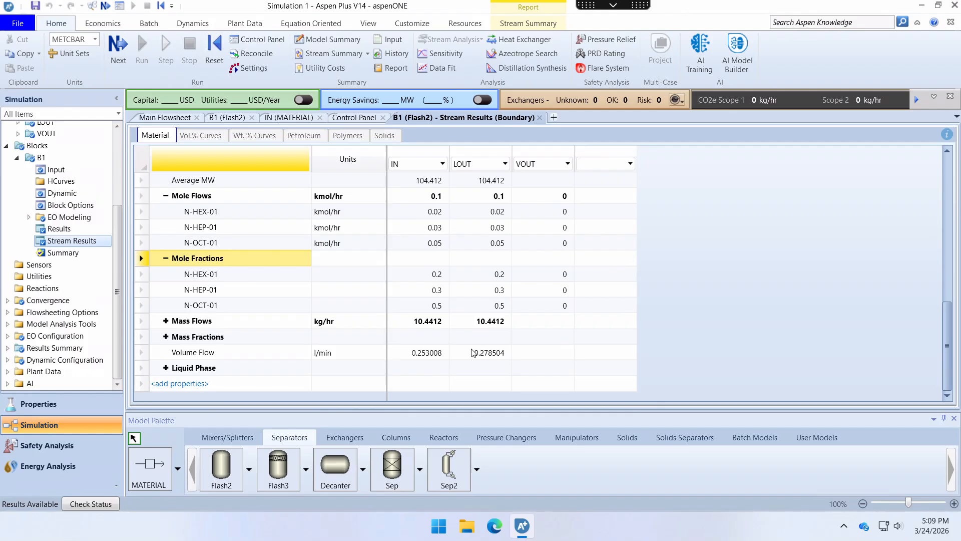
pyautogui.scroll(4, 473, 353)
pyautogui.scroll(-4, 473, 353)
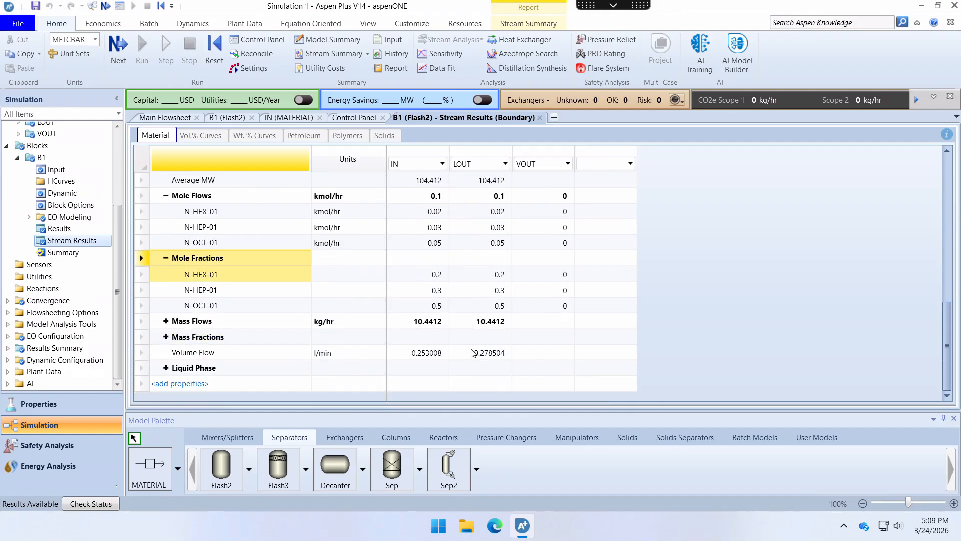
pyautogui.click(345, 195)
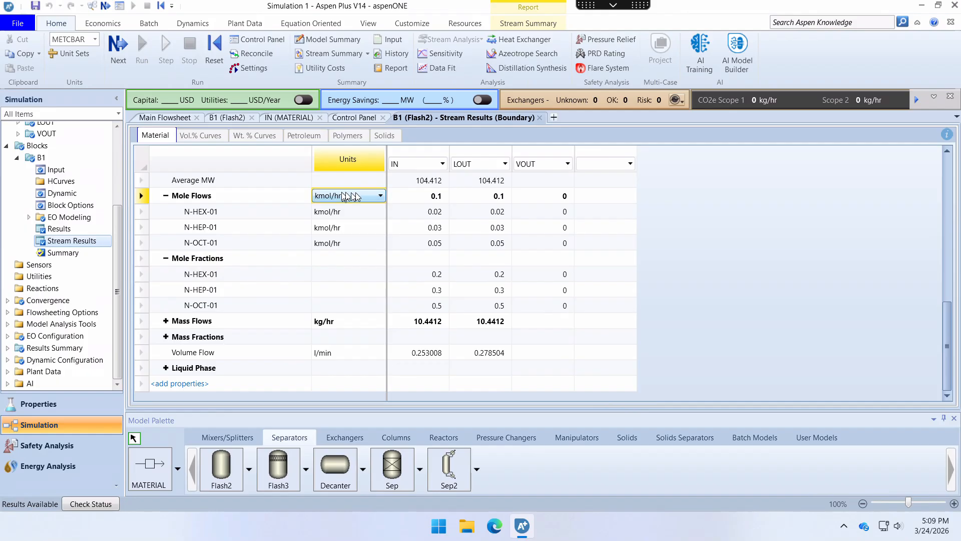
pyautogui.click(345, 195)
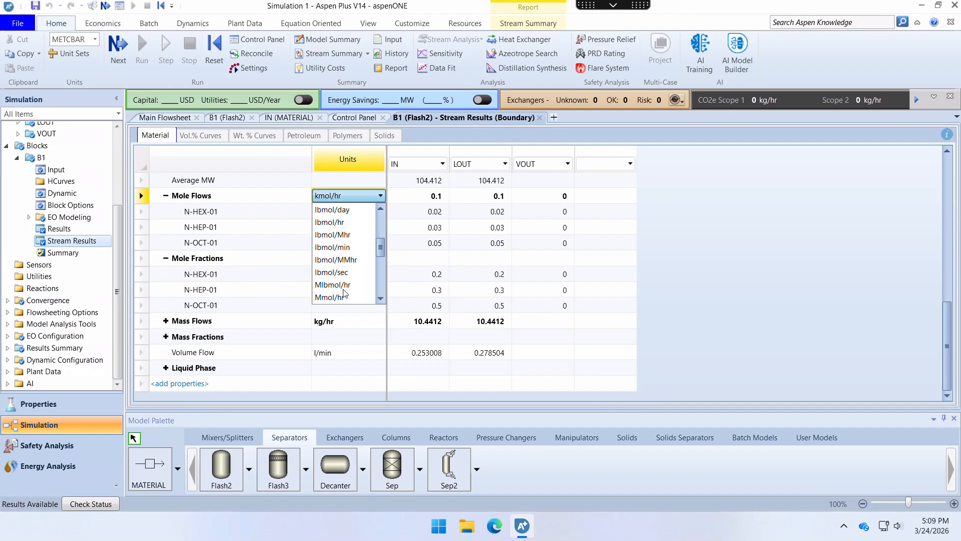
pyautogui.scroll(3, 344, 294)
pyautogui.scroll(-5, 344, 293)
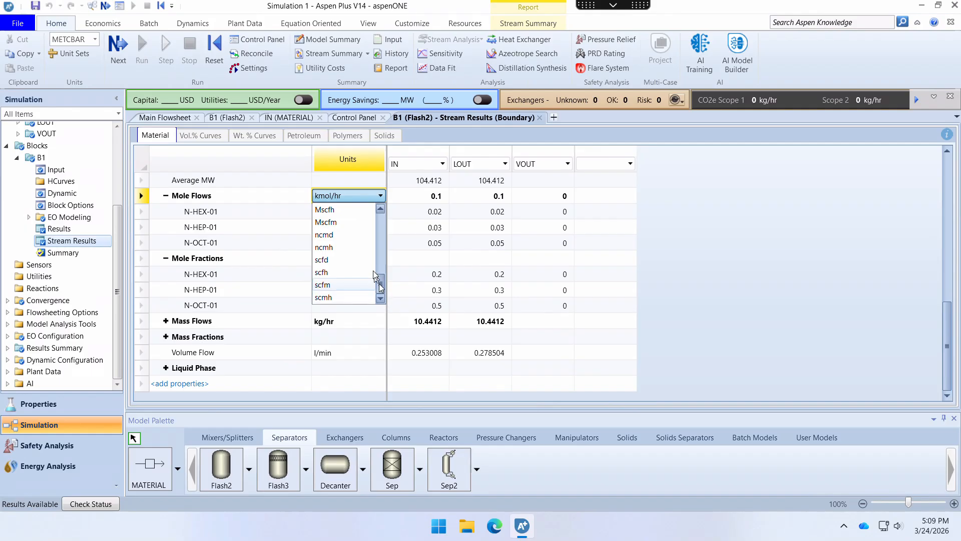
pyautogui.moveTo(381, 284)
pyautogui.mouseDown()
pyautogui.moveTo(378, 223)
pyautogui.moveTo(380, 265)
pyautogui.mouseUp()
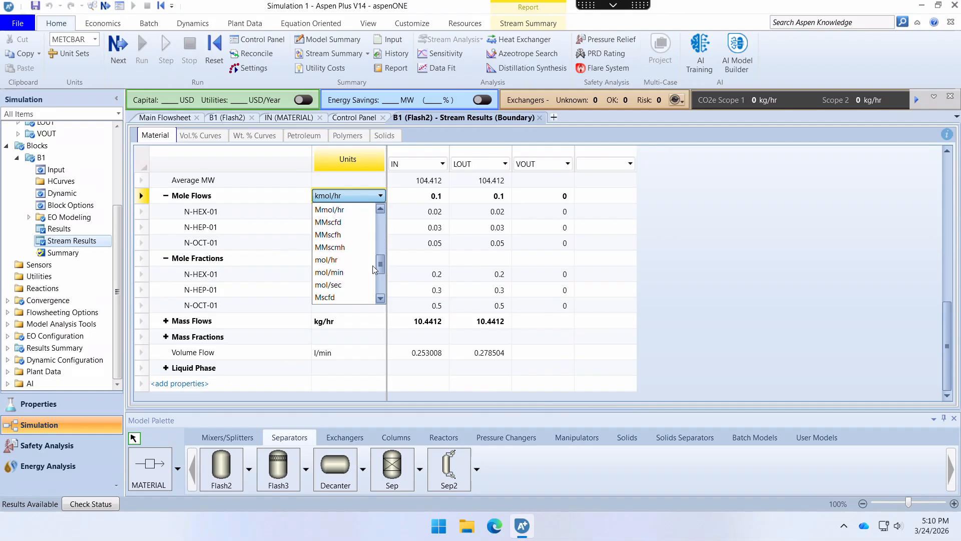
pyautogui.click(346, 260)
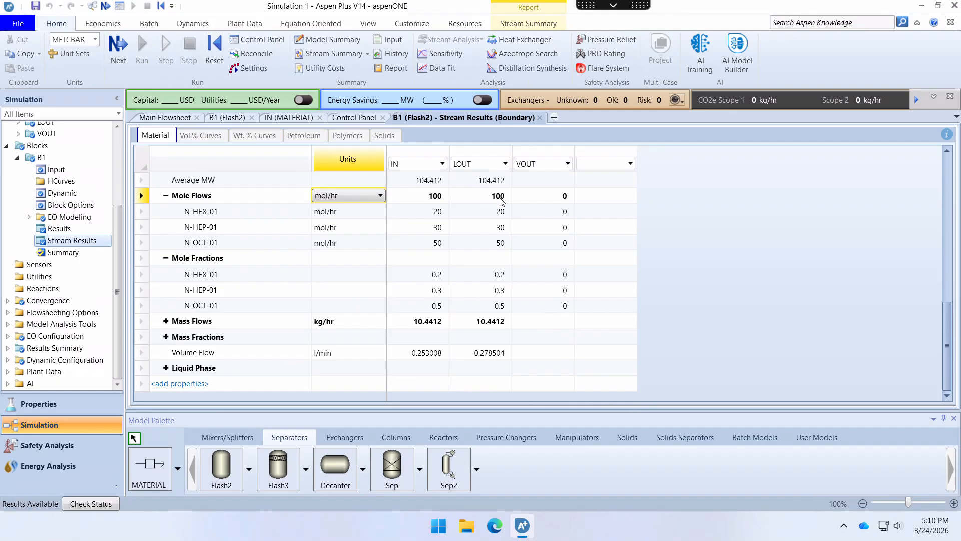
# - Rerun the simulation with the B1 flash temperature set to 97 C and open the block's stream results
pyautogui.click(227, 117)
pyautogui.click(292, 199)
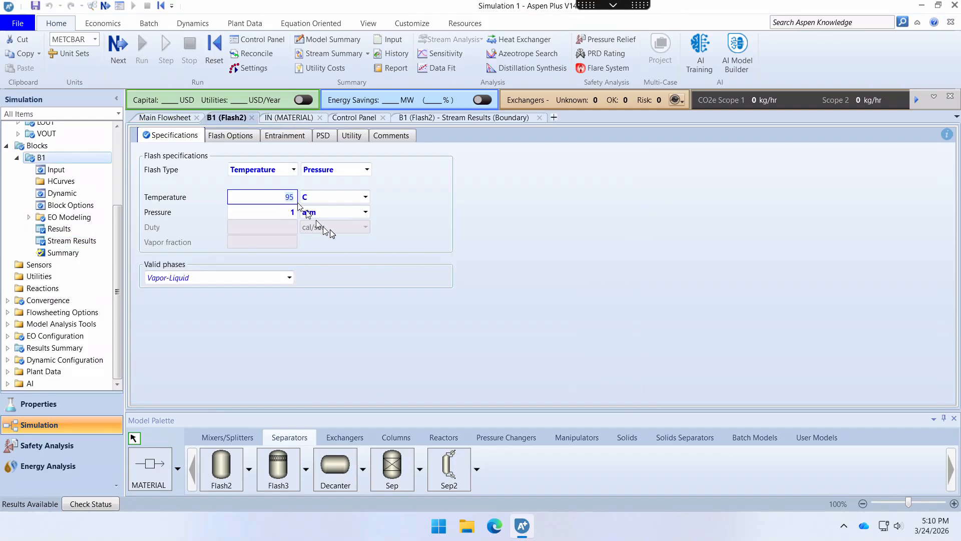
pyautogui.write('97')
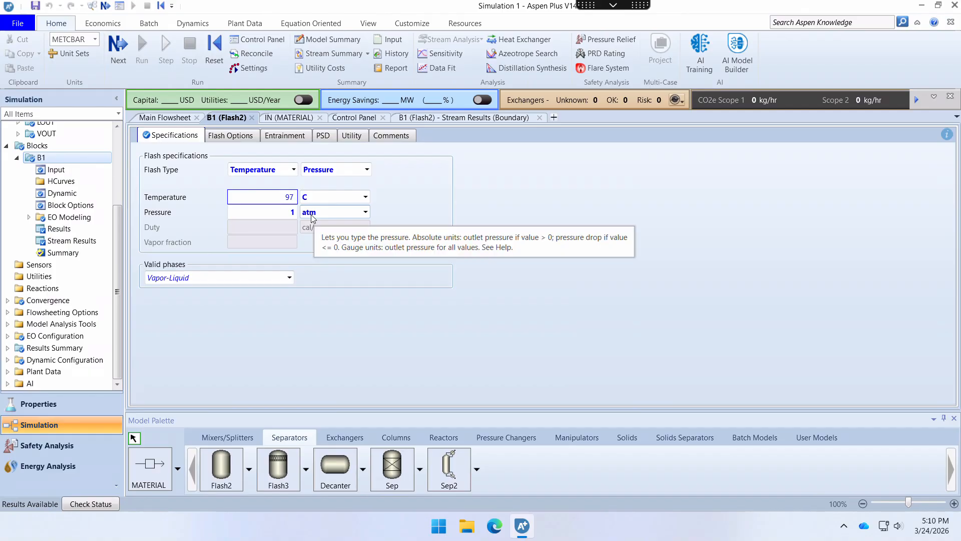
pyautogui.press('Return')
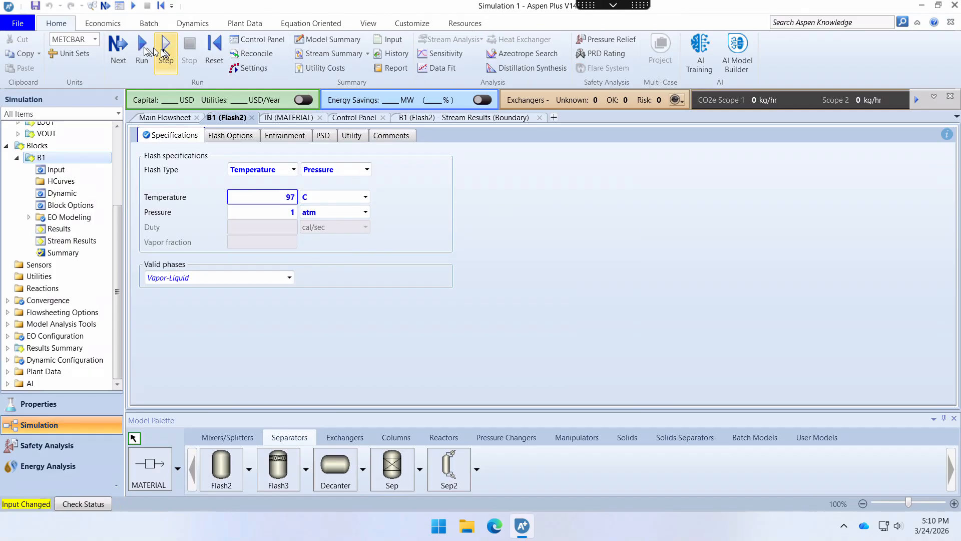
pyautogui.click(143, 50)
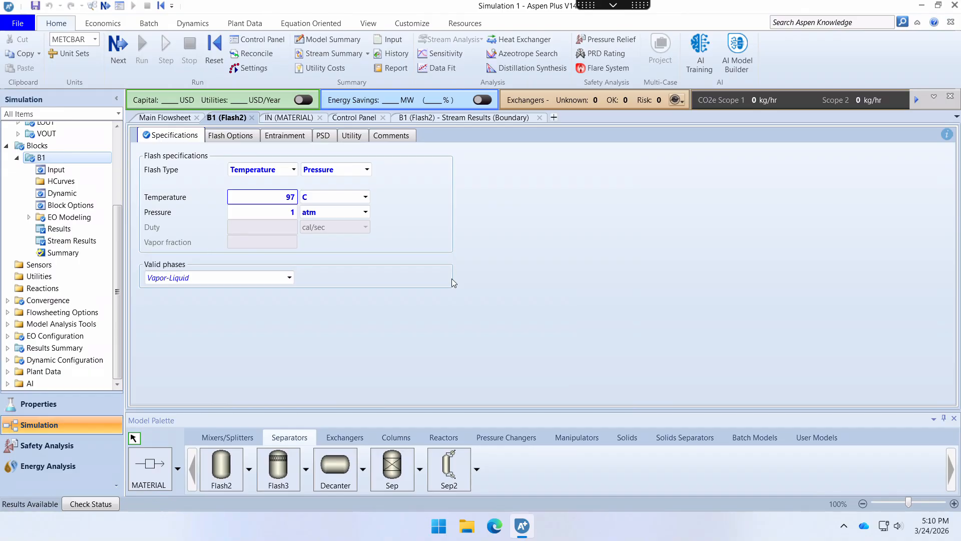
pyautogui.click(66, 242)
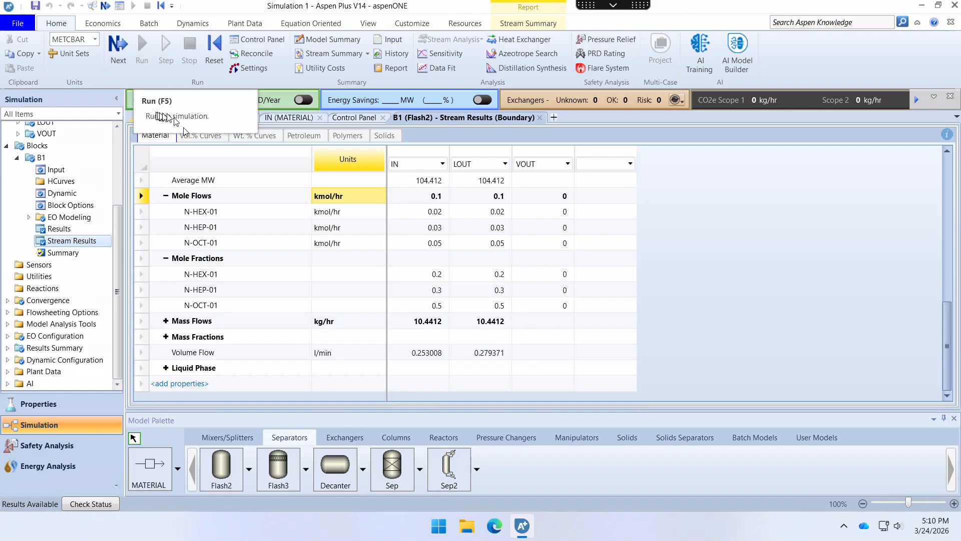
# - Rerun the simulation with the B1 flash temperature set to 99 C and check the vapor outlet in the stream results
pyautogui.click(166, 119)
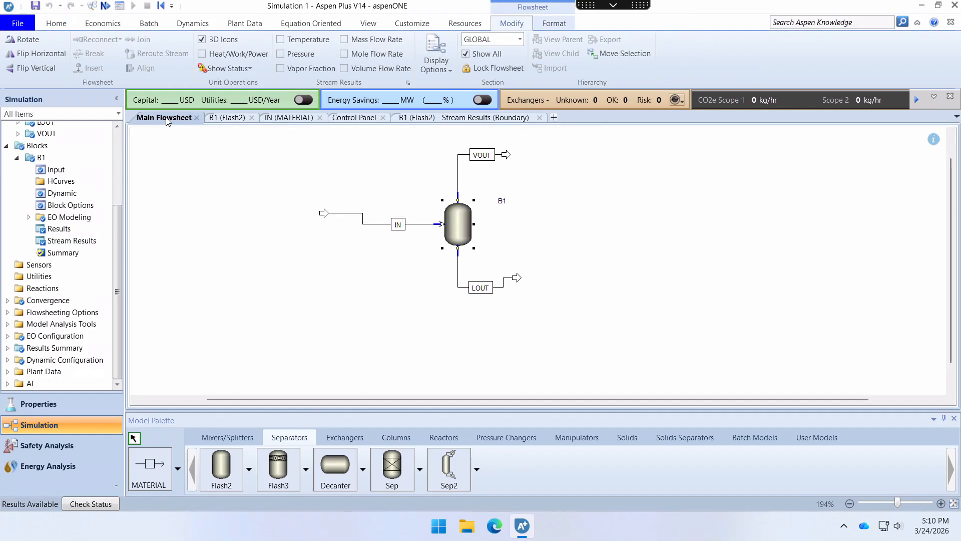
pyautogui.click(221, 118)
pyautogui.click(288, 199)
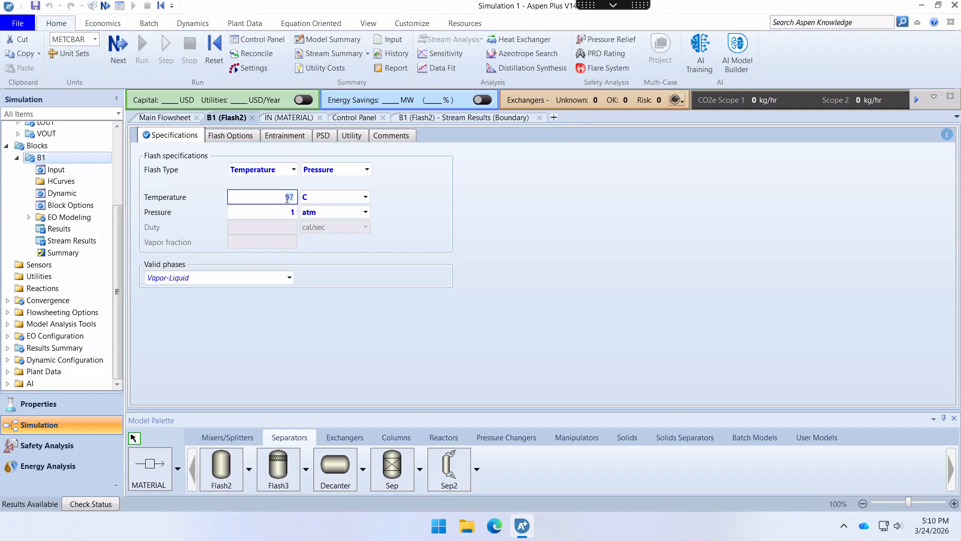
pyautogui.write('99')
pyautogui.click(287, 211)
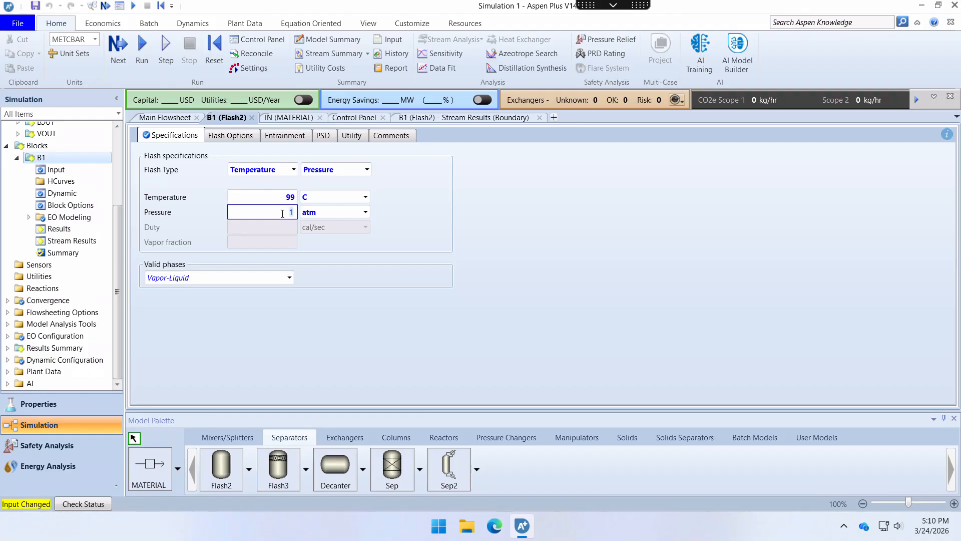
pyautogui.click(142, 50)
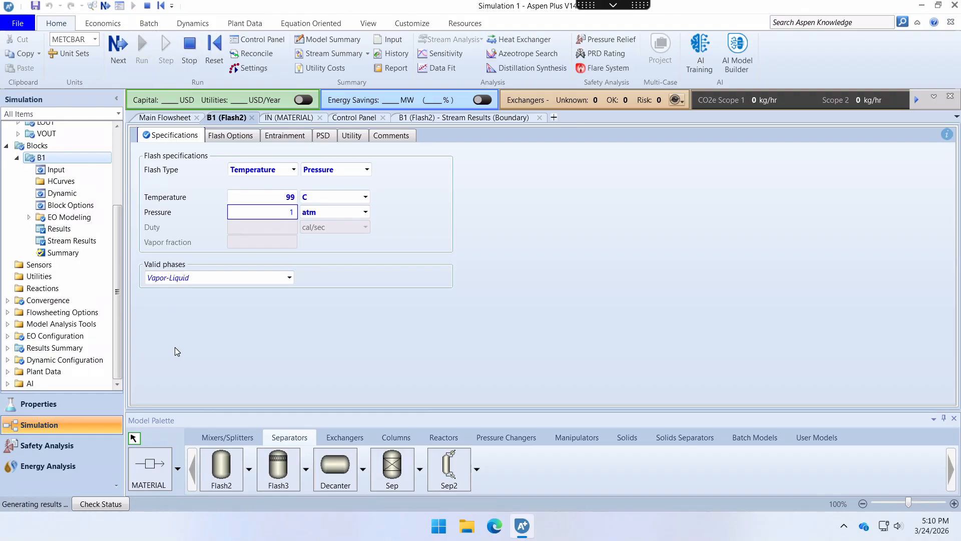
pyautogui.click(83, 242)
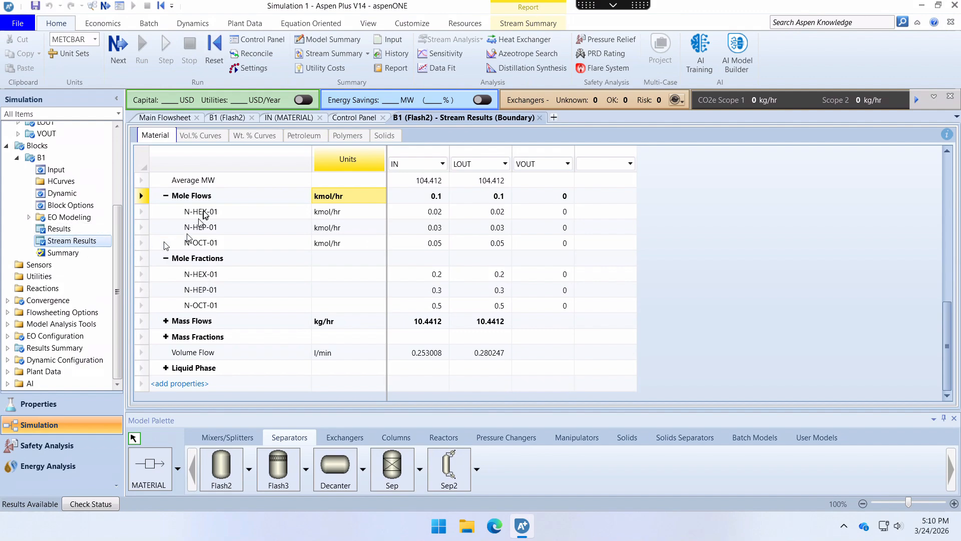
# - Rerun the simulation with the B1 flash temperature set to 100 C and check the vapor outlet in the stream results
pyautogui.click(220, 119)
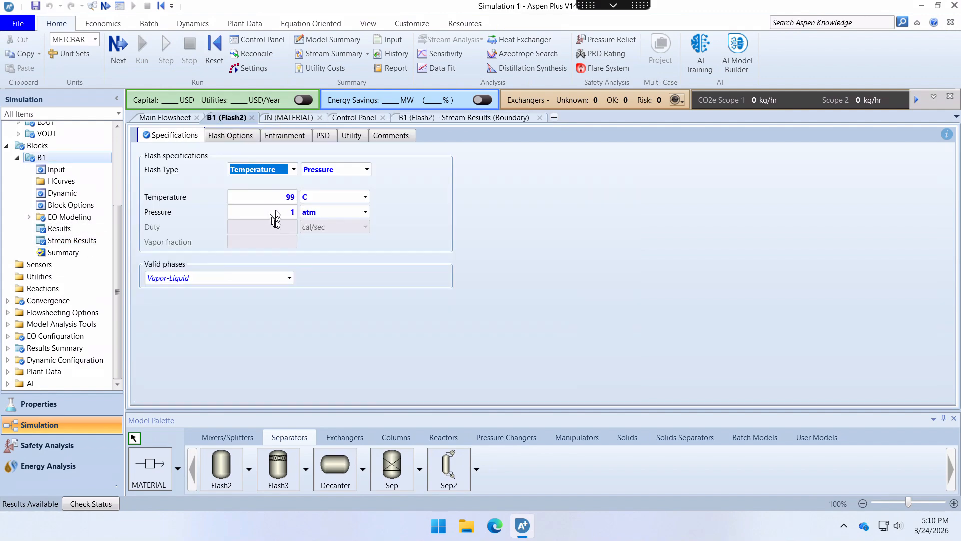
pyautogui.click(276, 197)
pyautogui.write('10')
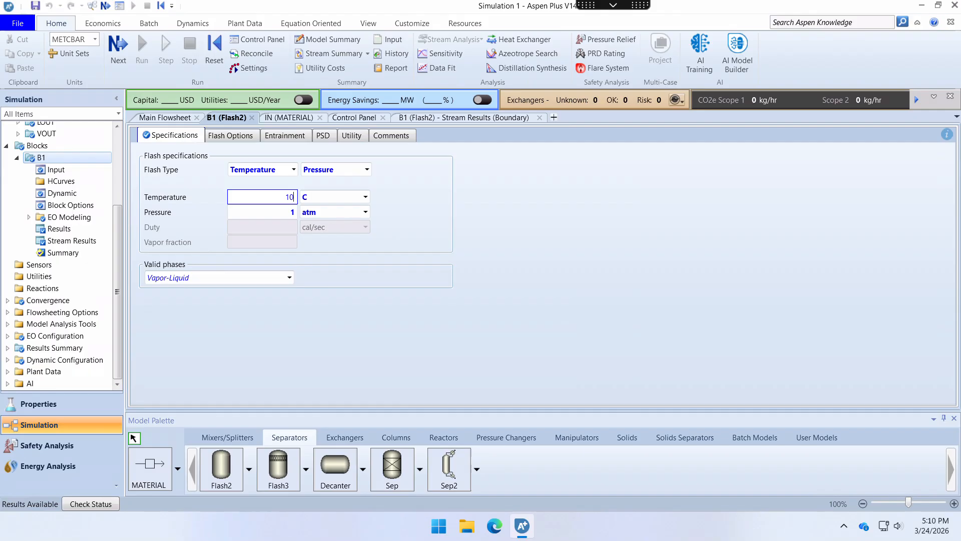
pyautogui.write('0')
pyautogui.press('Return')
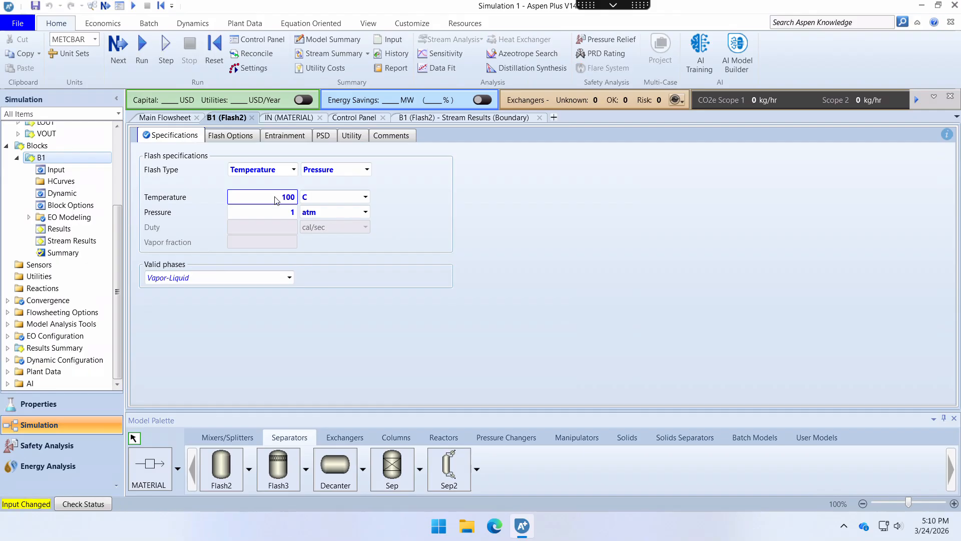
pyautogui.click(142, 50)
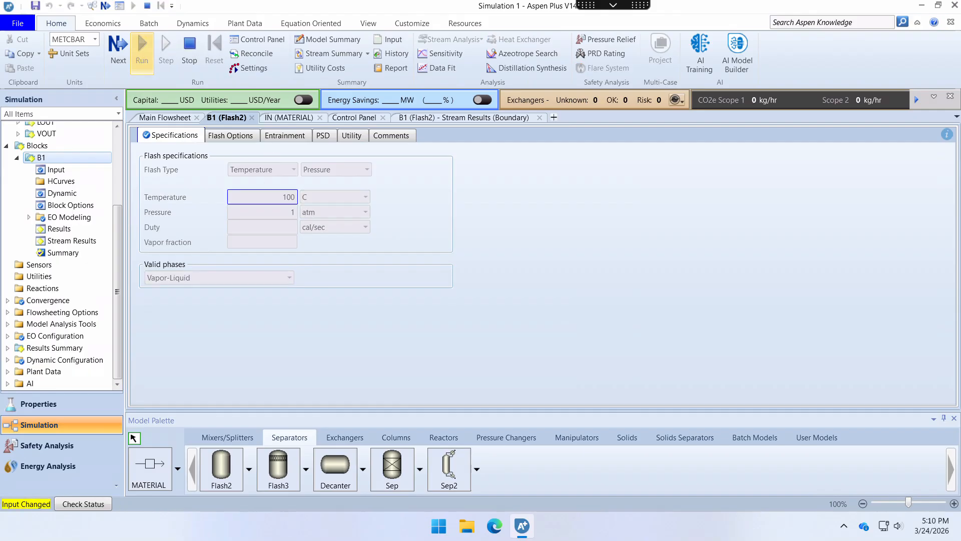
pyautogui.click(83, 243)
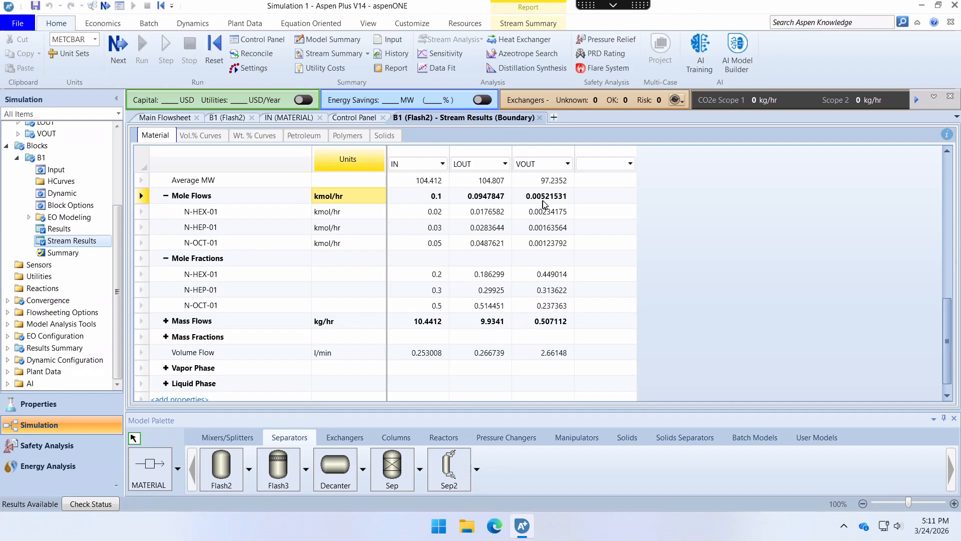
# - Rerun the simulation with the B1 flash temperature set to 99.9 C and open the block's stream results
pyautogui.click(224, 124)
pyautogui.click(289, 198)
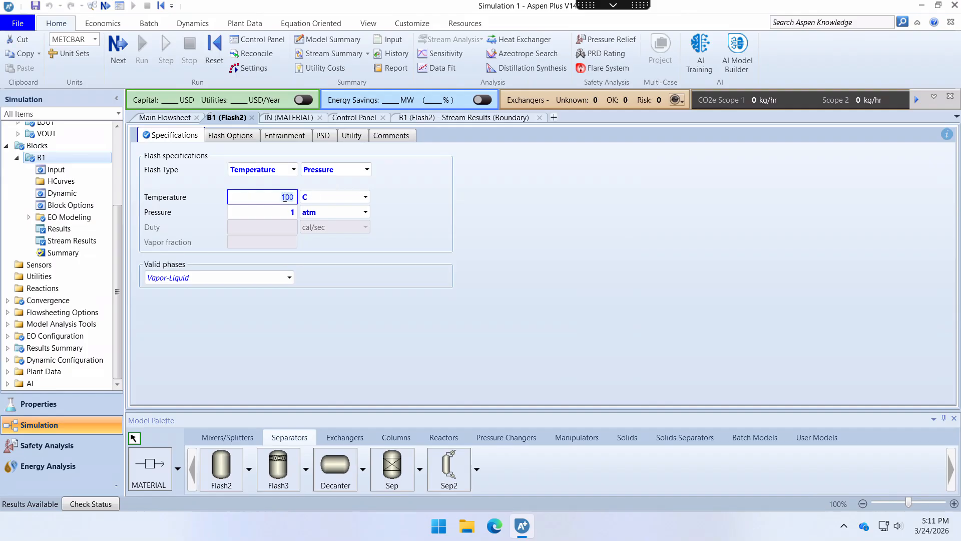
pyautogui.write('99.9')
pyautogui.click(269, 212)
pyautogui.click(143, 46)
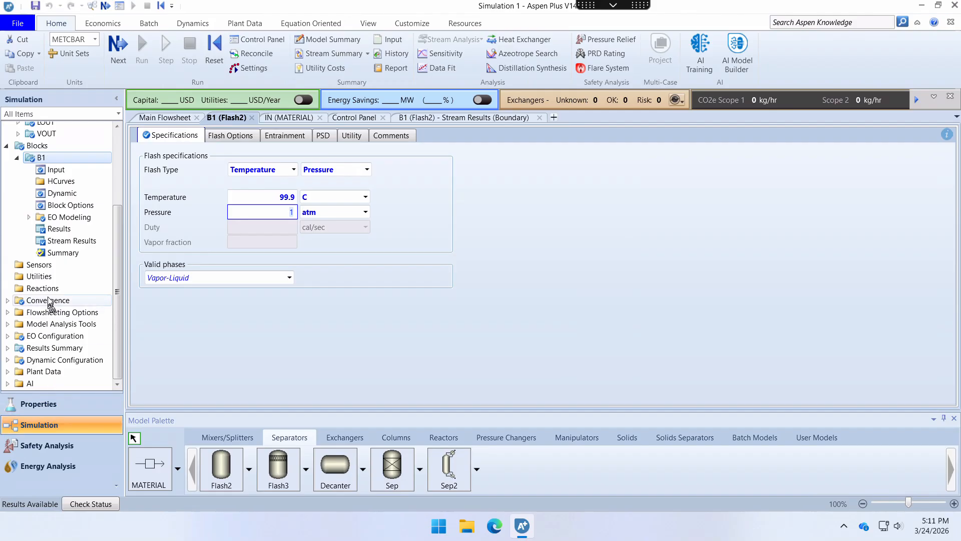
pyautogui.click(59, 243)
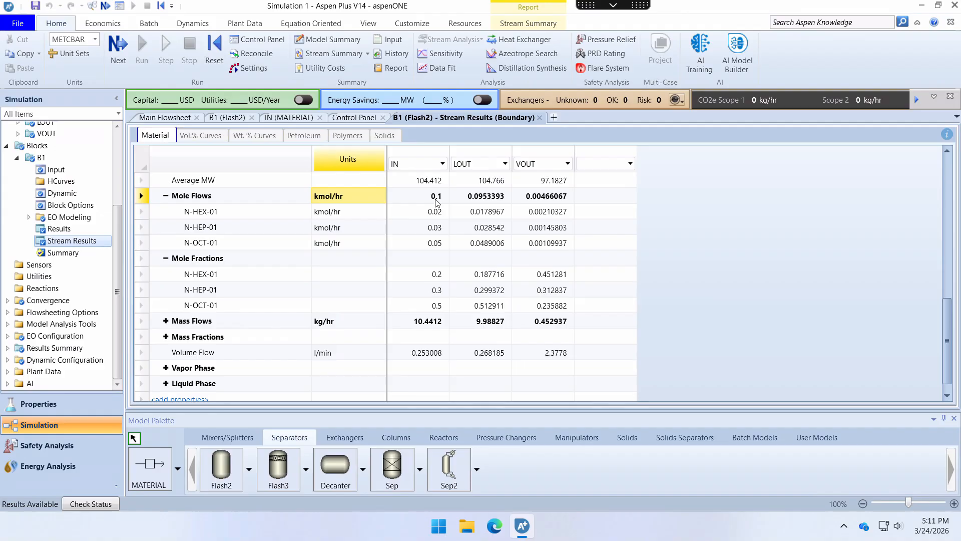
# - Display the mole flows of the B1 stream results in mol/hr
pyautogui.click(326, 201)
pyautogui.click(326, 200)
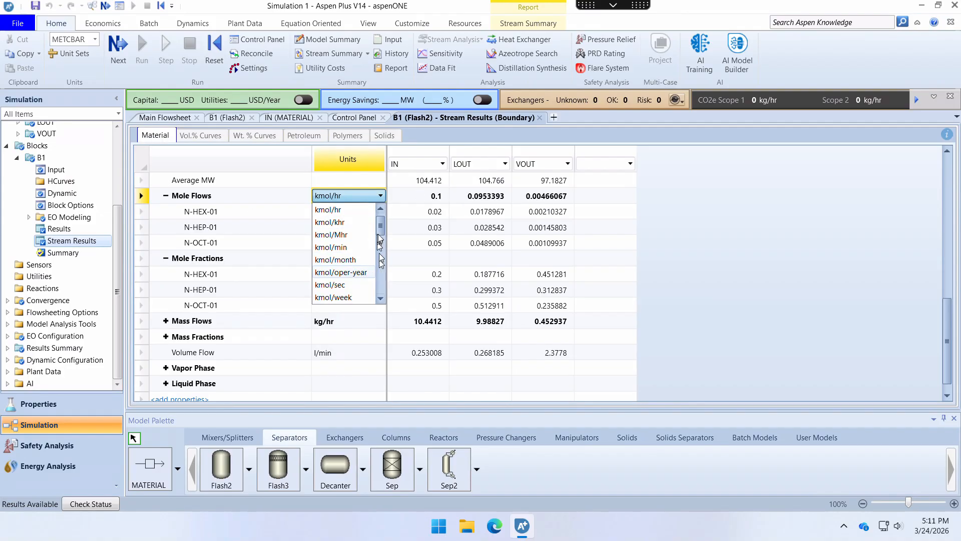
pyautogui.scroll(-3, 381, 245)
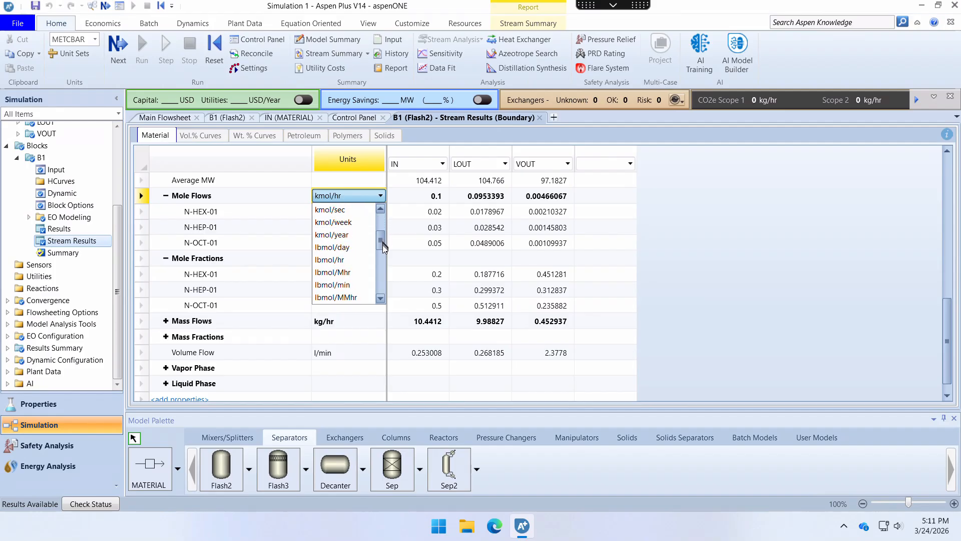
pyautogui.moveTo(384, 247); pyautogui.dragTo(384, 275)
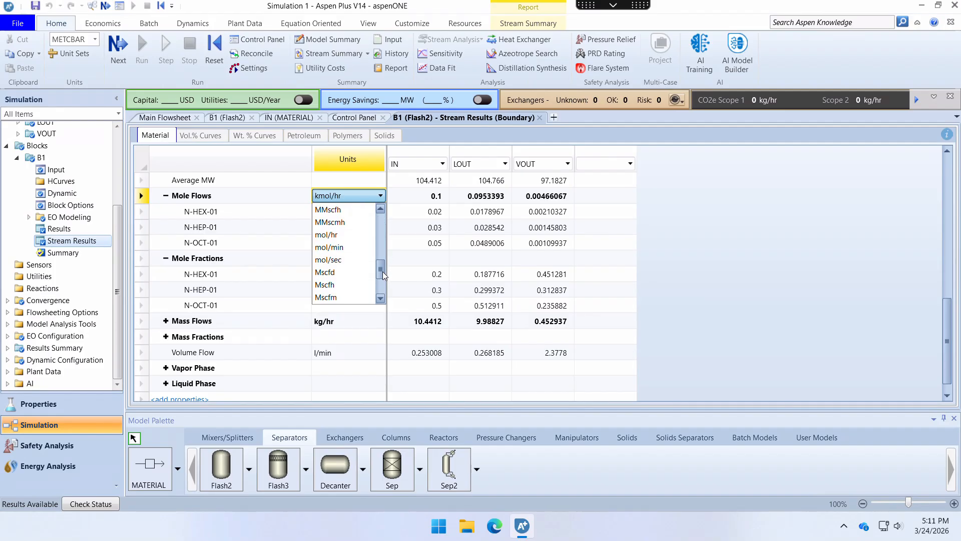
pyautogui.click(326, 234)
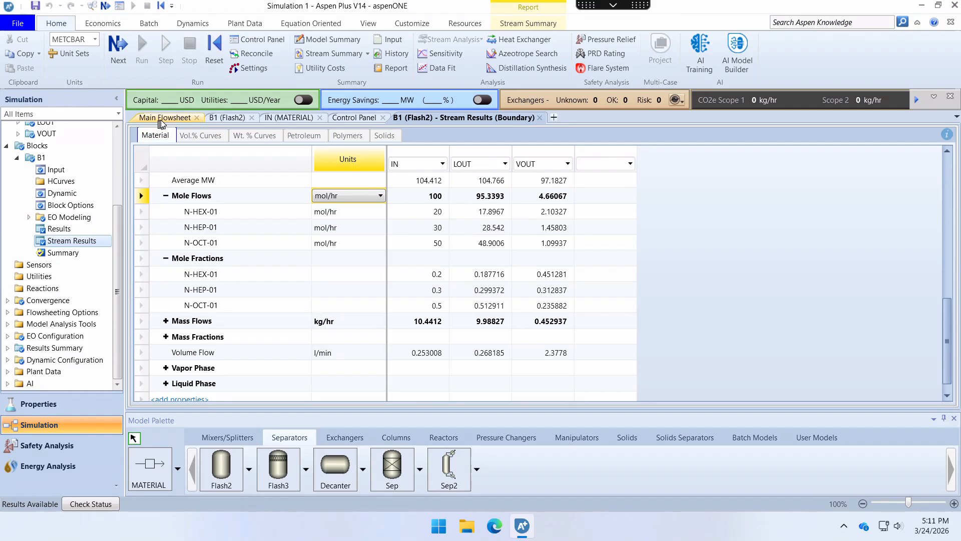
# - Rerun the simulation with the B1 flash temperature set to 99.8 C and check the vapor outlet in the stream results
pyautogui.click(227, 118)
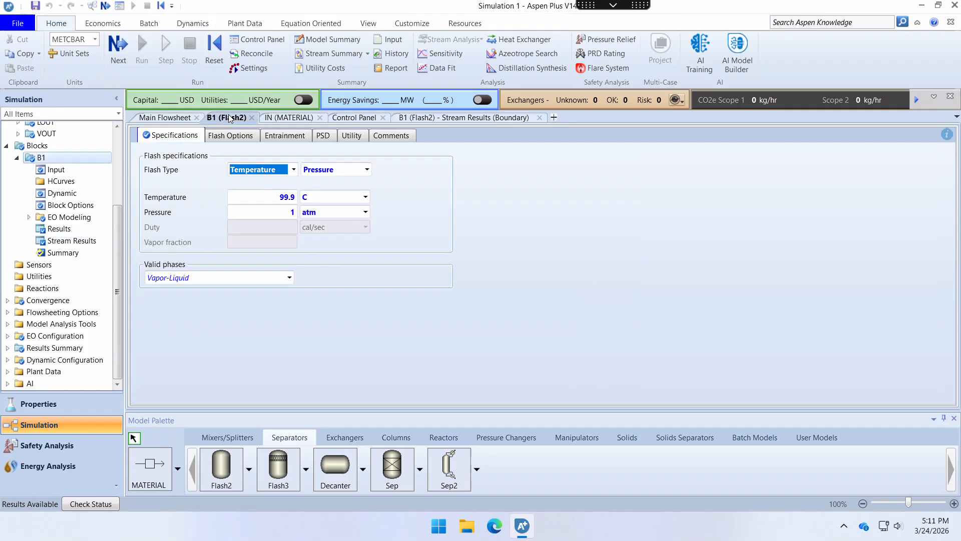
pyautogui.click(291, 201)
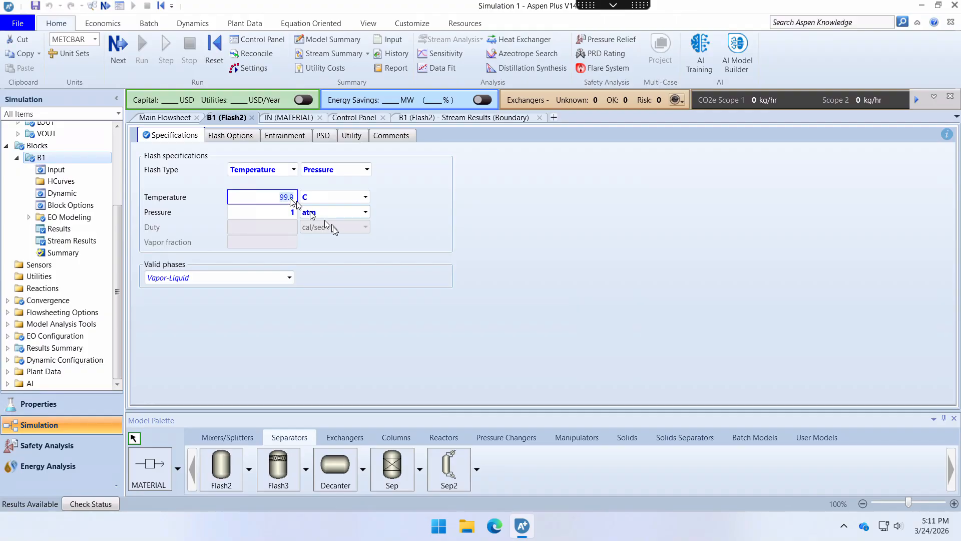
pyautogui.press('Right')
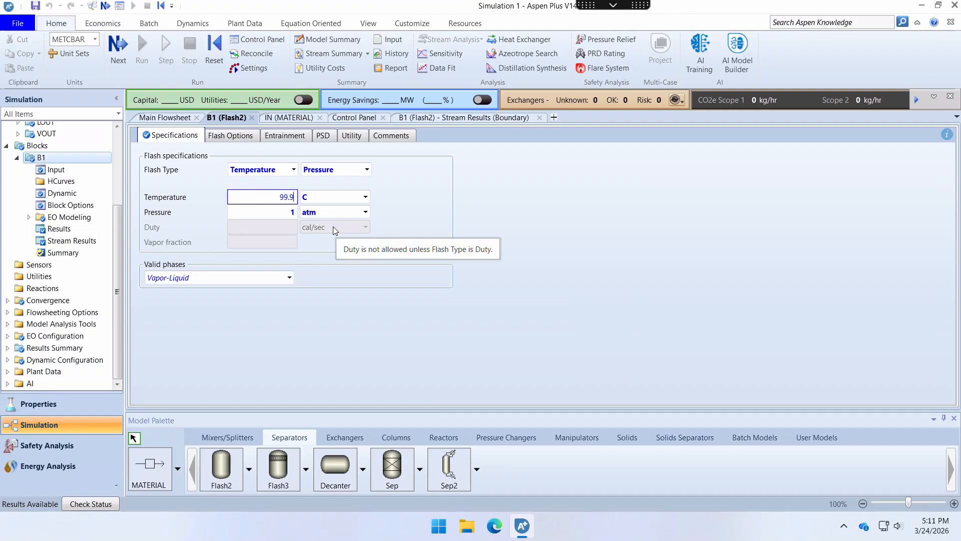
pyautogui.press('BackSpace')
pyautogui.write('8')
pyautogui.click(286, 216)
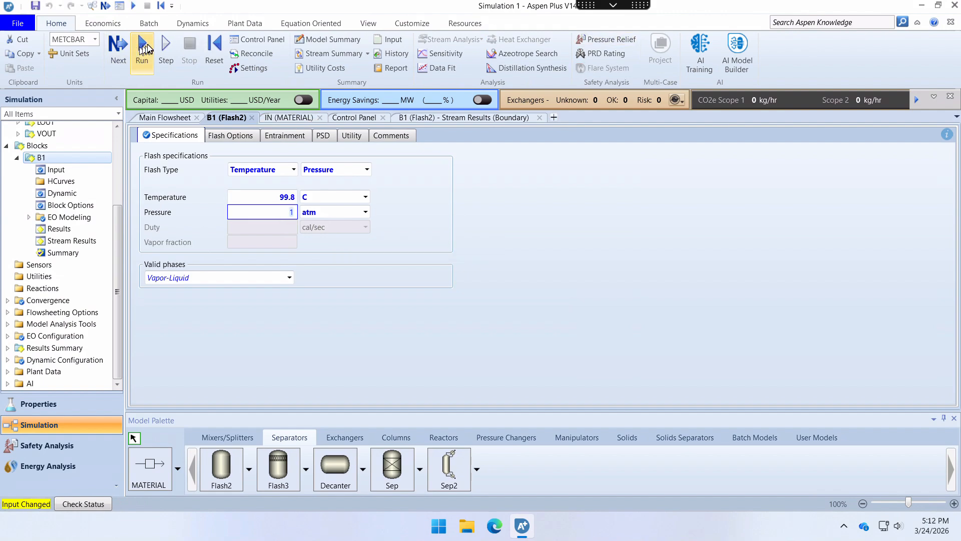
pyautogui.click(146, 45)
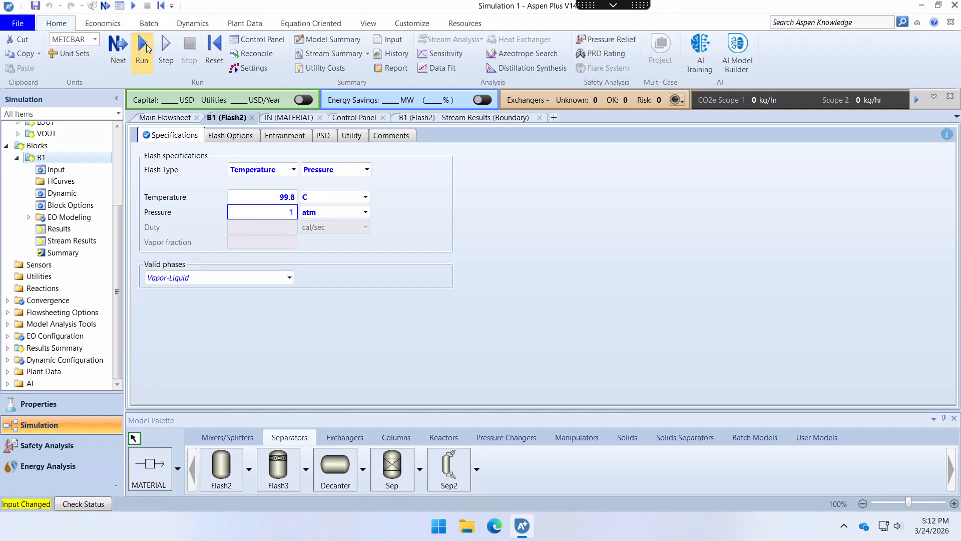
pyautogui.click(75, 241)
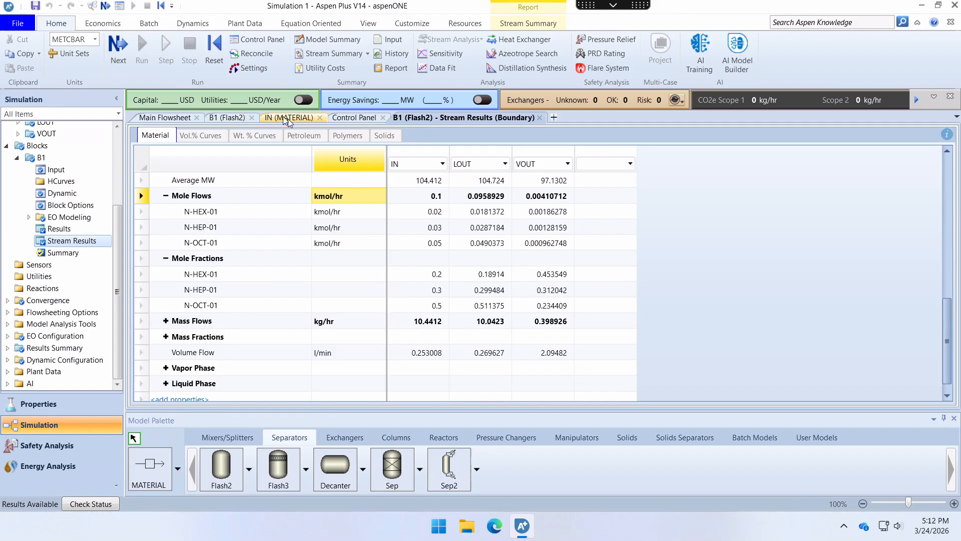
# - Change the B1 flash type to vapor fraction and pressure, with a vapor fraction of 1e-07
pyautogui.click(224, 118)
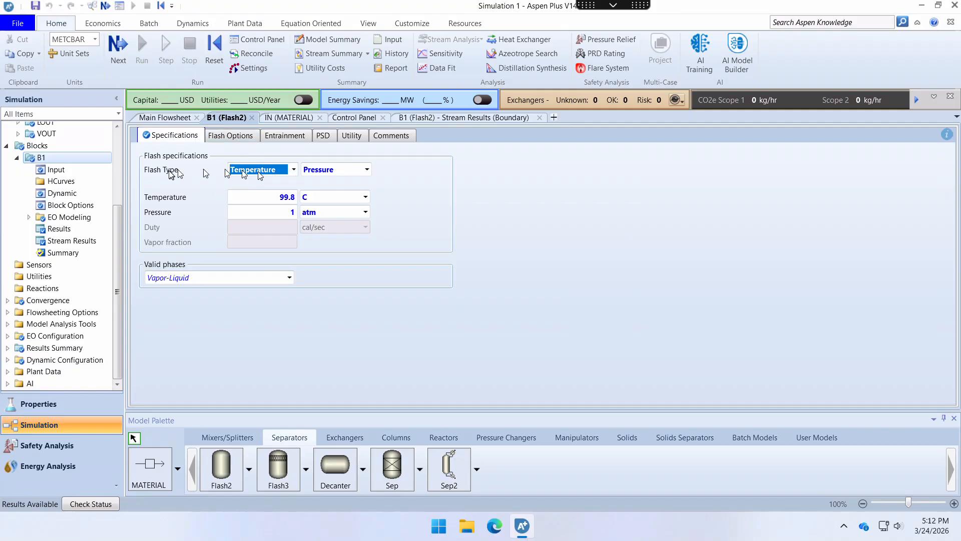
pyautogui.click(293, 171)
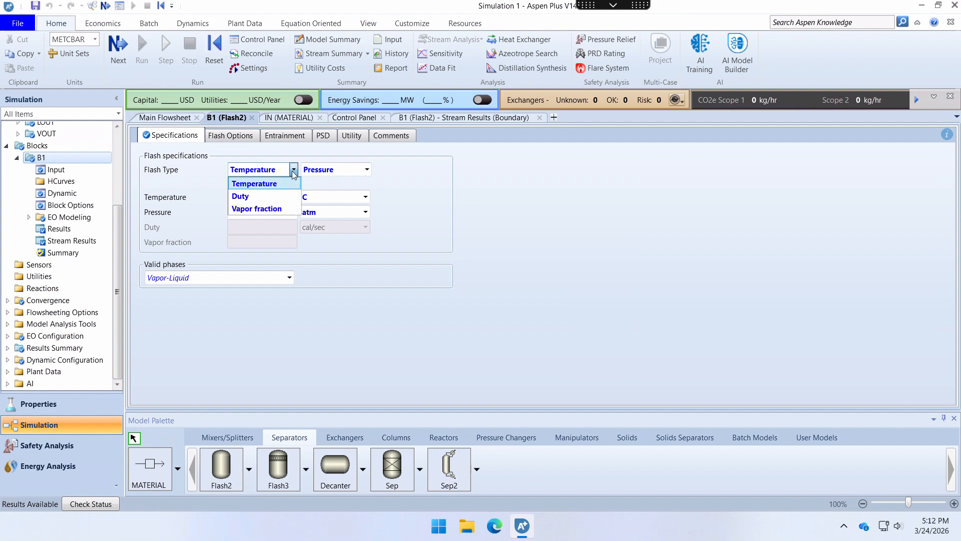
pyautogui.click(271, 208)
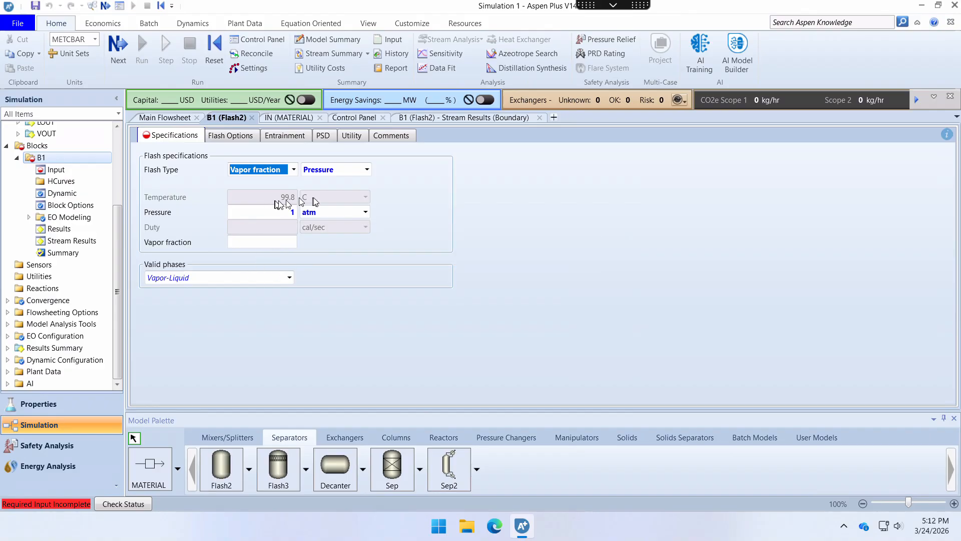
pyautogui.click(275, 241)
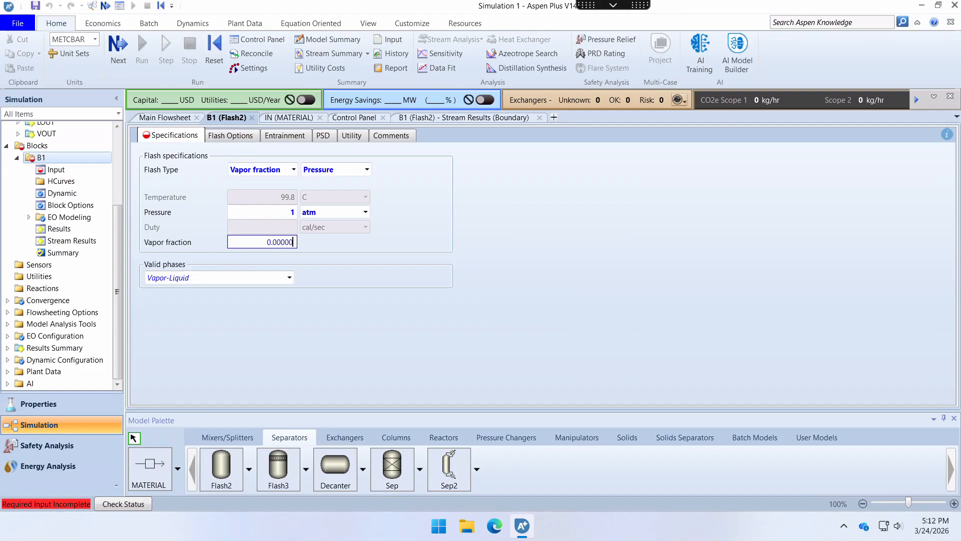
pyautogui.press('Return')
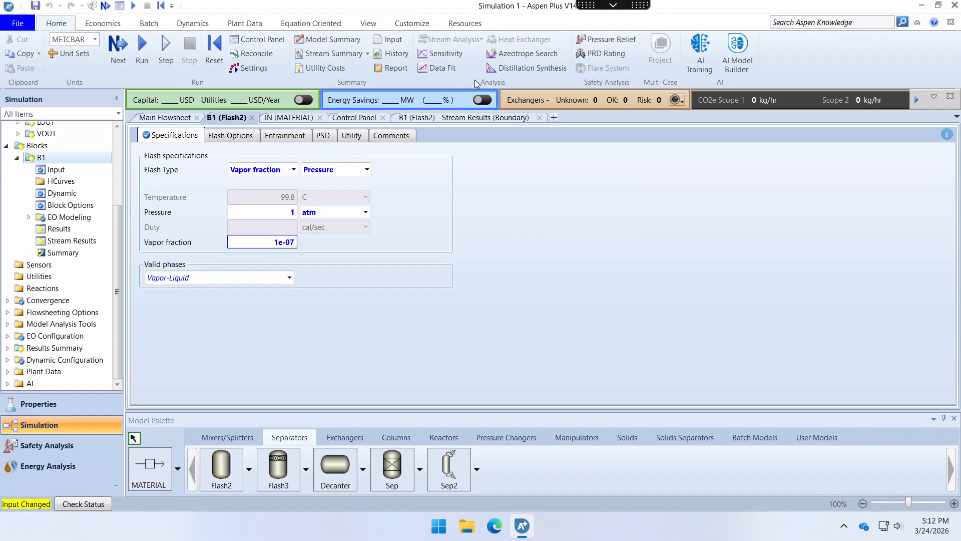
# - Rerun the simulation and check the outlet temperatures and mole flows in B1's stream results
pyautogui.click(142, 48)
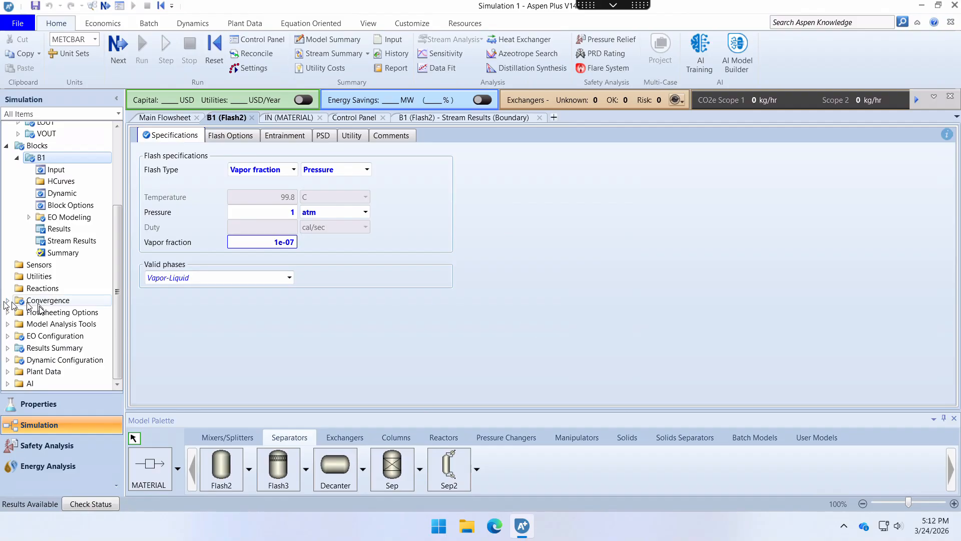
pyautogui.click(61, 242)
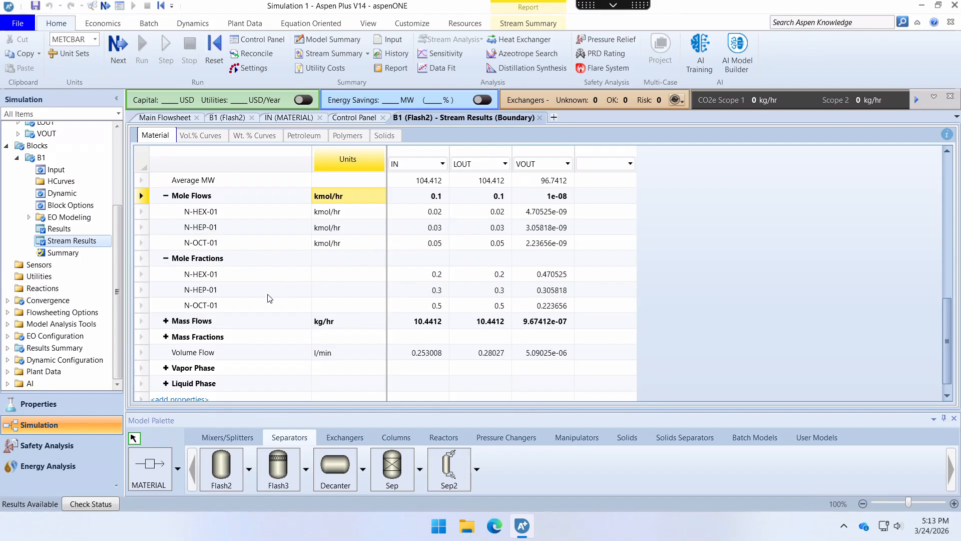
pyautogui.scroll(4, 315, 285)
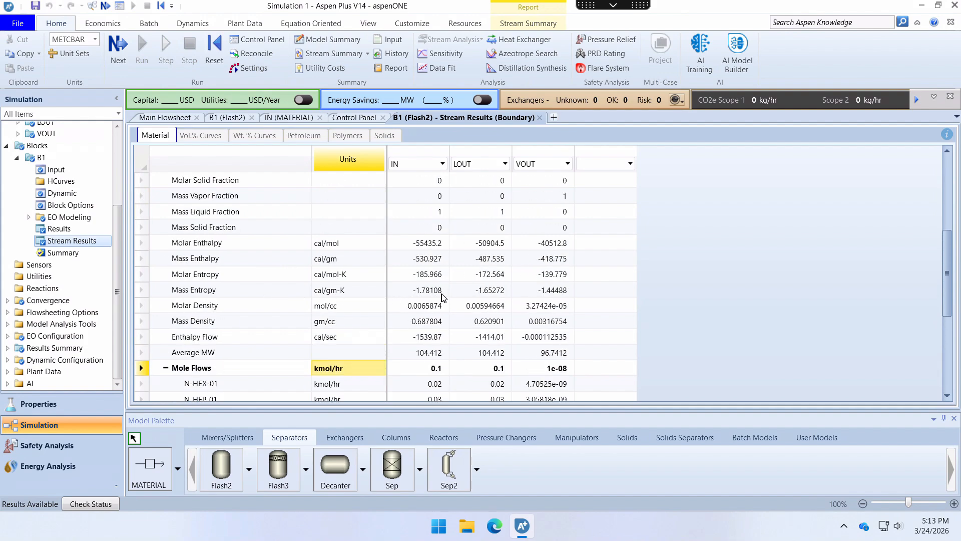
pyautogui.scroll(4, 442, 297)
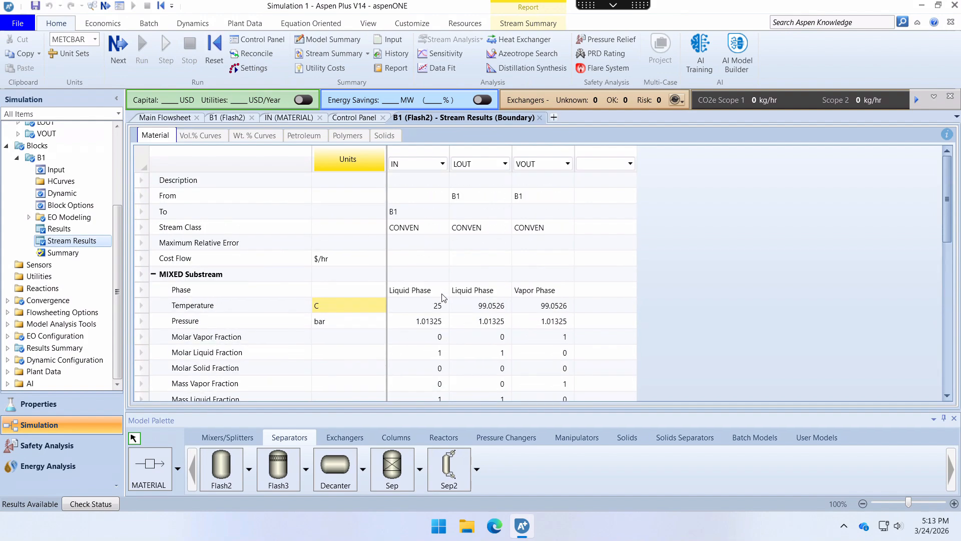
pyautogui.scroll(-8, 442, 297)
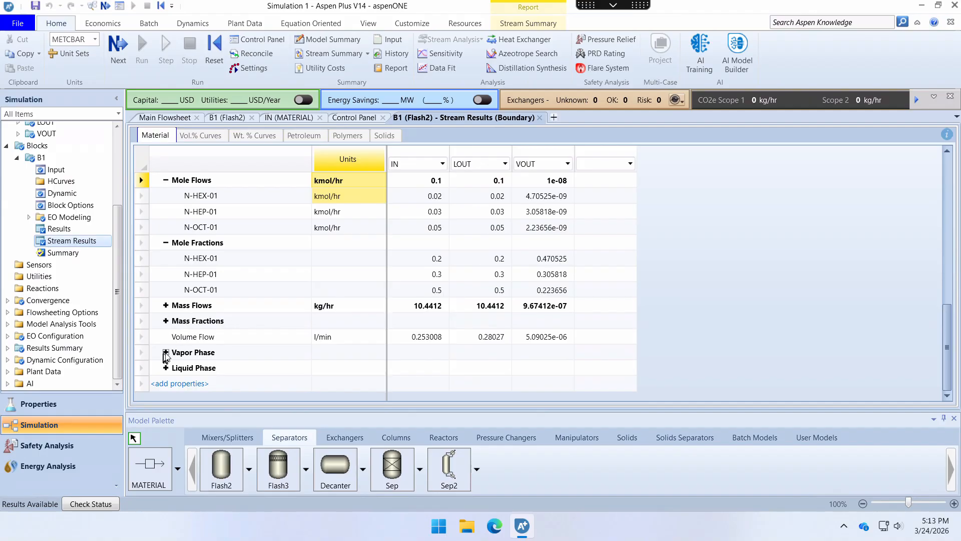
# - Expand the vapor phase properties in the stream results, then open the results summary of block B1
pyautogui.click(165, 352)
pyautogui.scroll(-5, 430, 310)
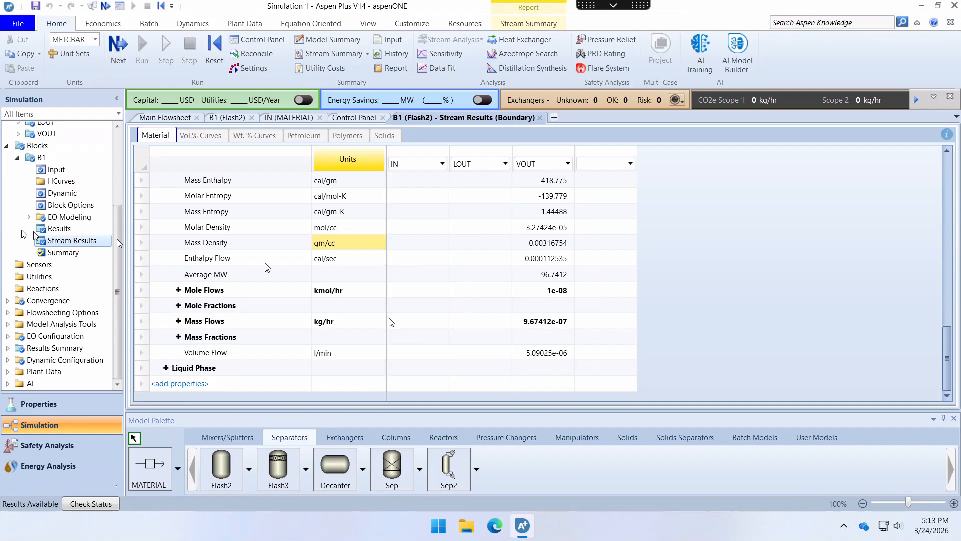
pyautogui.click(59, 228)
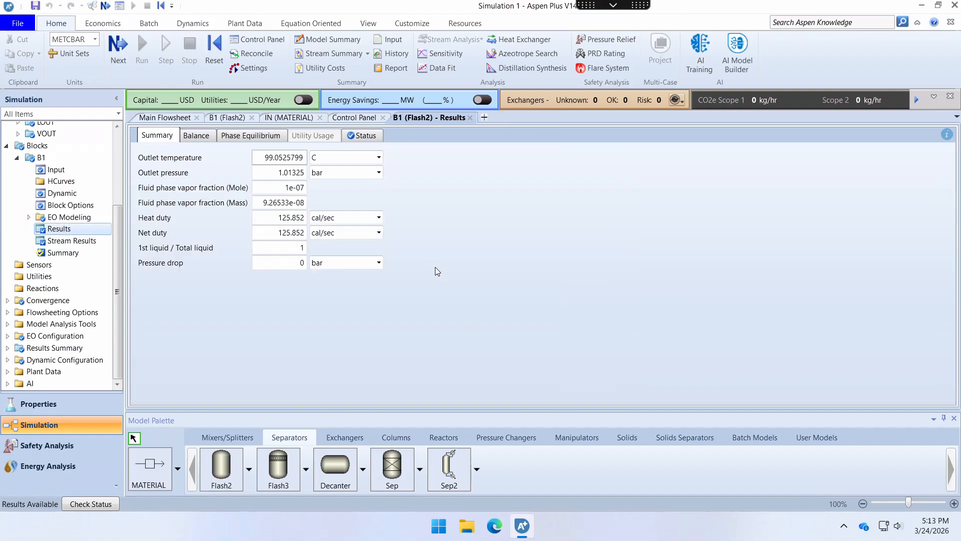
# - Return to B1's stream results and expand the mole fractions to read the vapor outlet composition
pyautogui.click(55, 243)
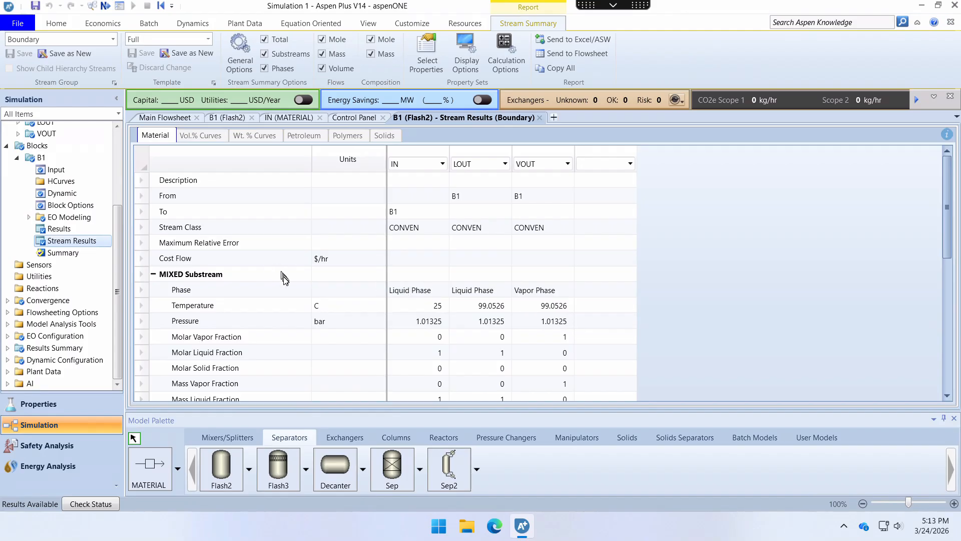
pyautogui.scroll(-2, 285, 278)
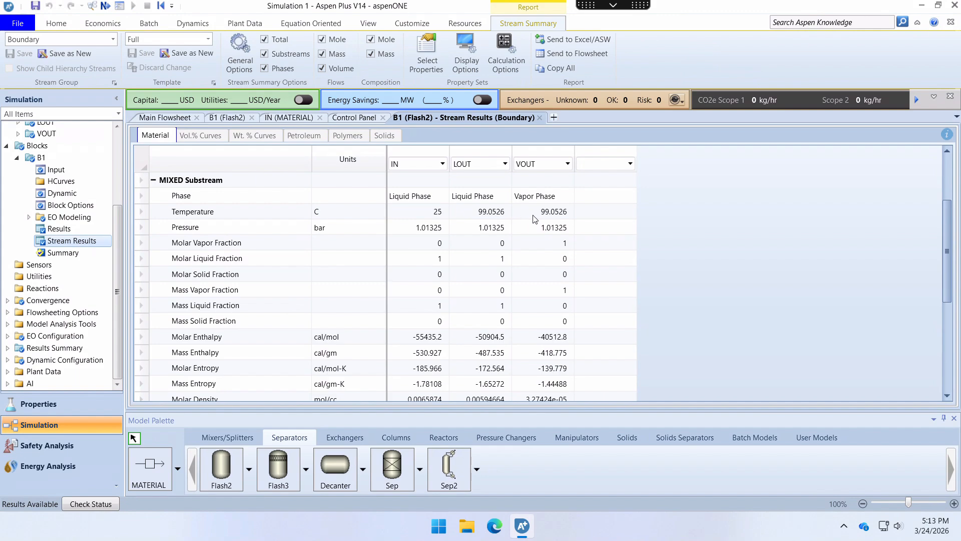
pyautogui.scroll(-4, 534, 219)
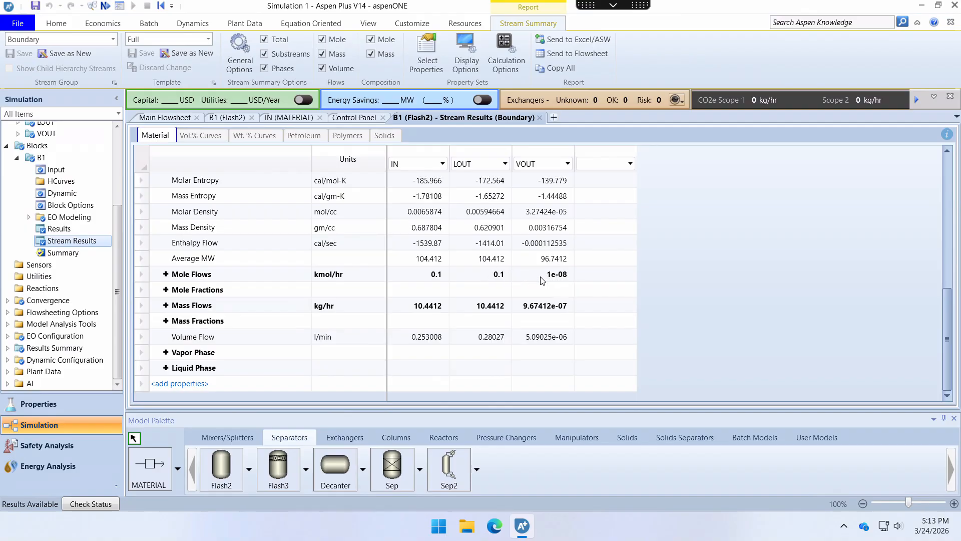
pyautogui.click(165, 290)
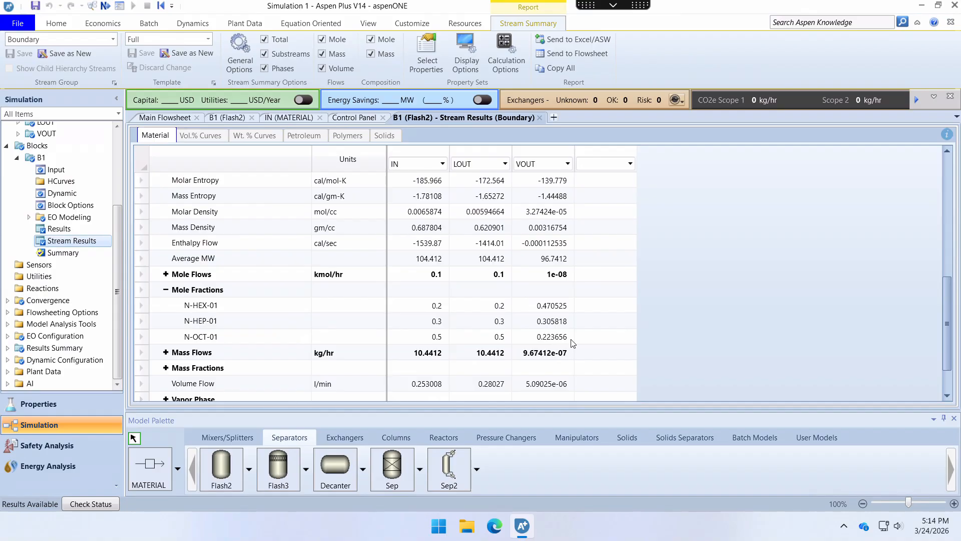
# - Rerun the simulation with the B1 vapor fraction set to 0.99999 and open the block's stream results
pyautogui.click(153, 117)
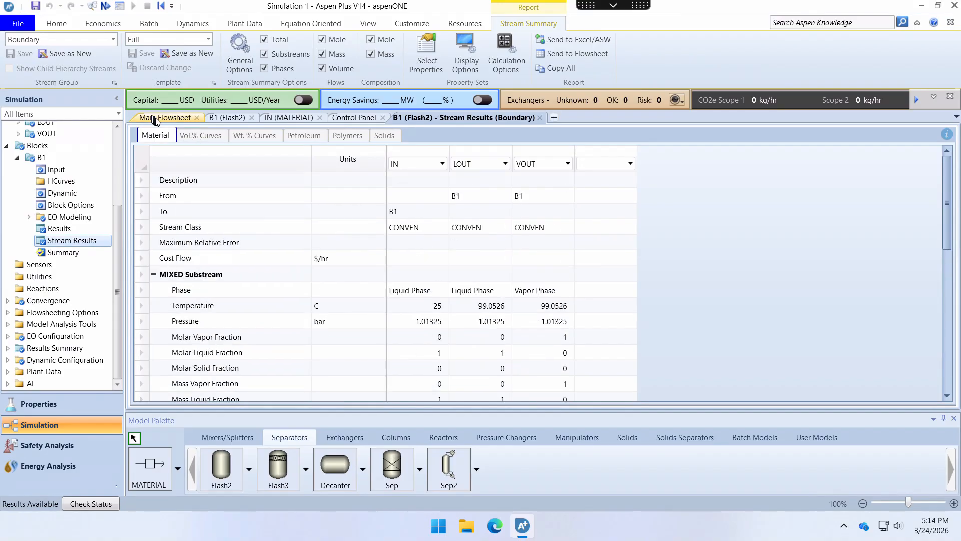
pyautogui.click(229, 118)
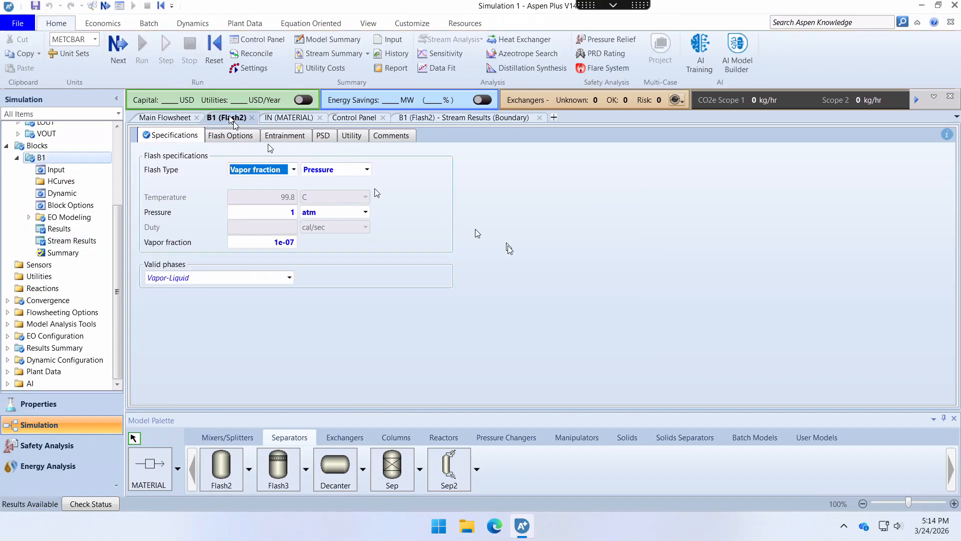
pyautogui.click(285, 243)
pyautogui.write('0')
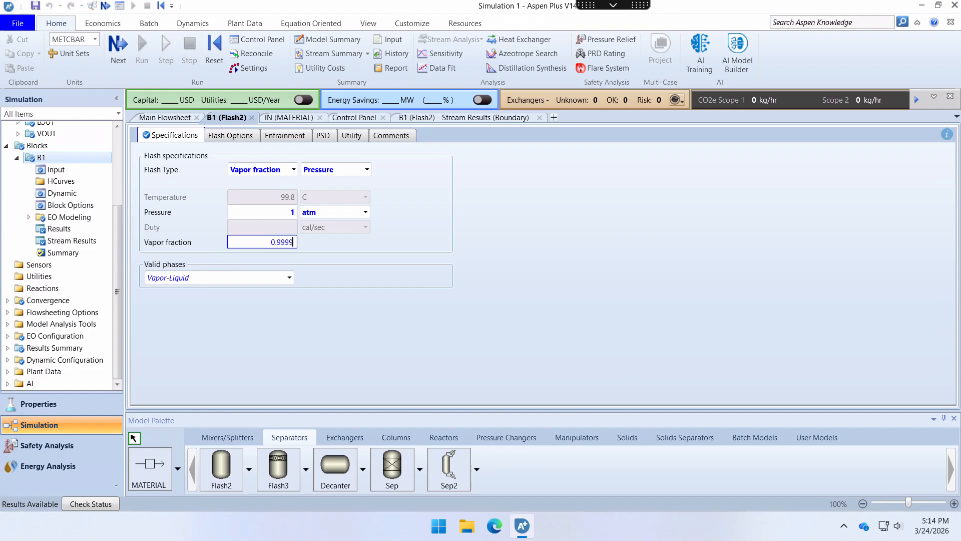
pyautogui.write('.9999')
pyautogui.press('Return')
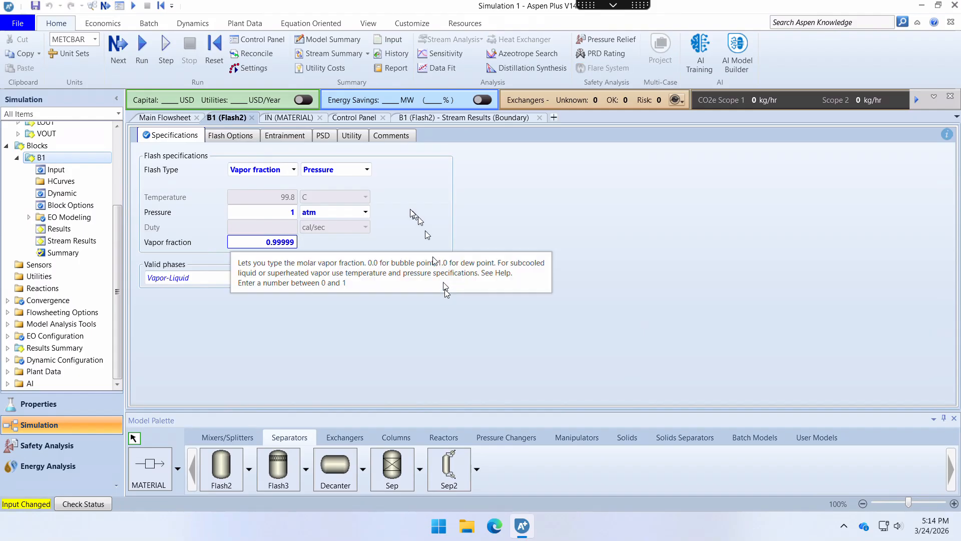
pyautogui.click(143, 56)
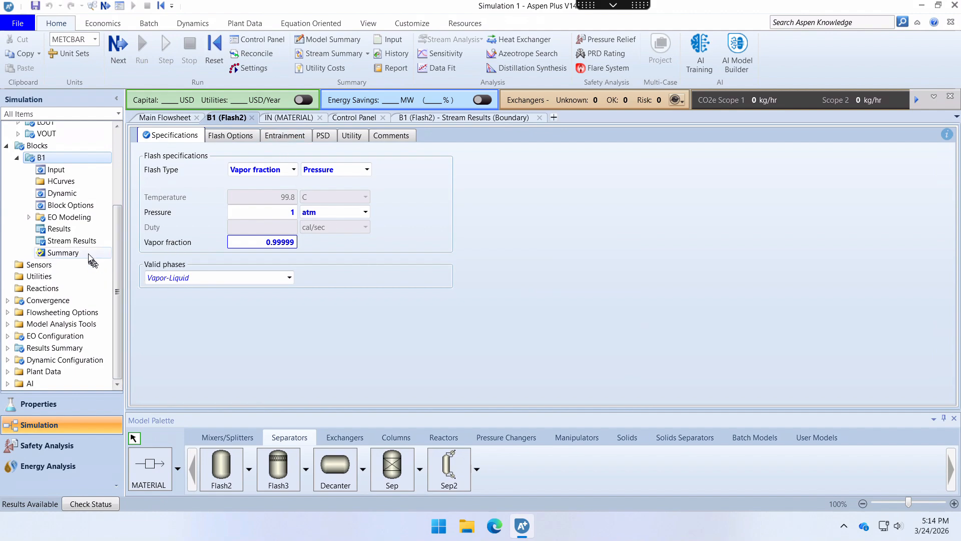
pyautogui.click(75, 241)
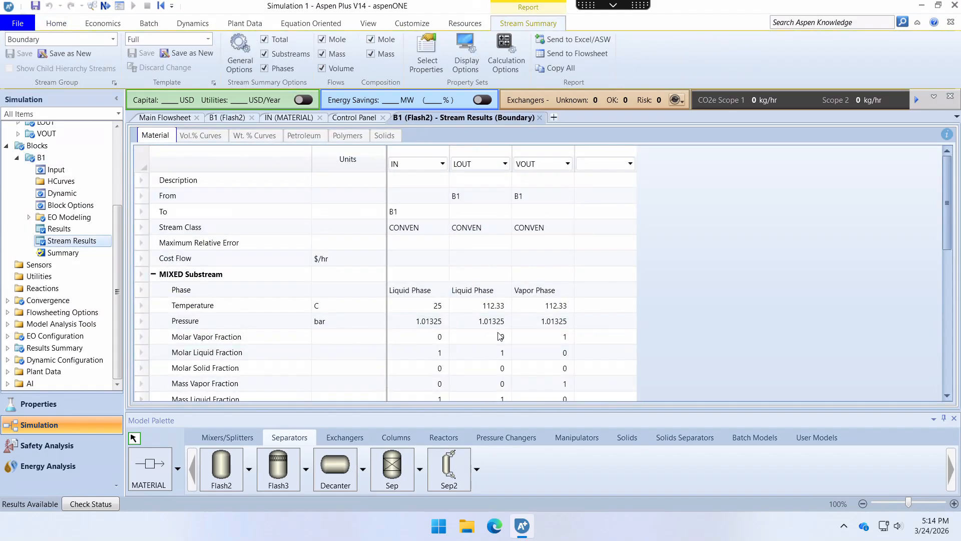
# - Change the mole flow units in B1's stream results to mol/hr and review the liquid and vapor outlet compositions
pyautogui.scroll(-6, 499, 336)
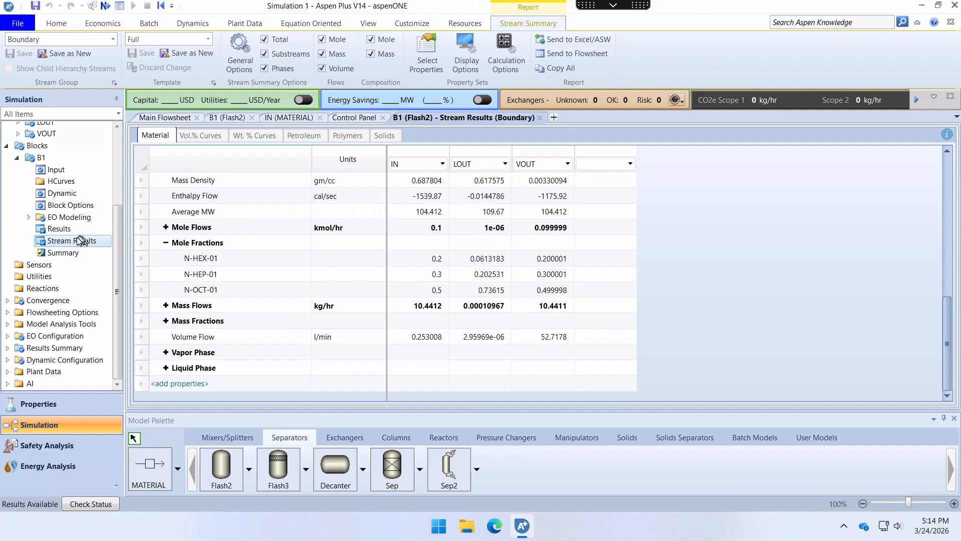
pyautogui.click(335, 228)
pyautogui.click(336, 229)
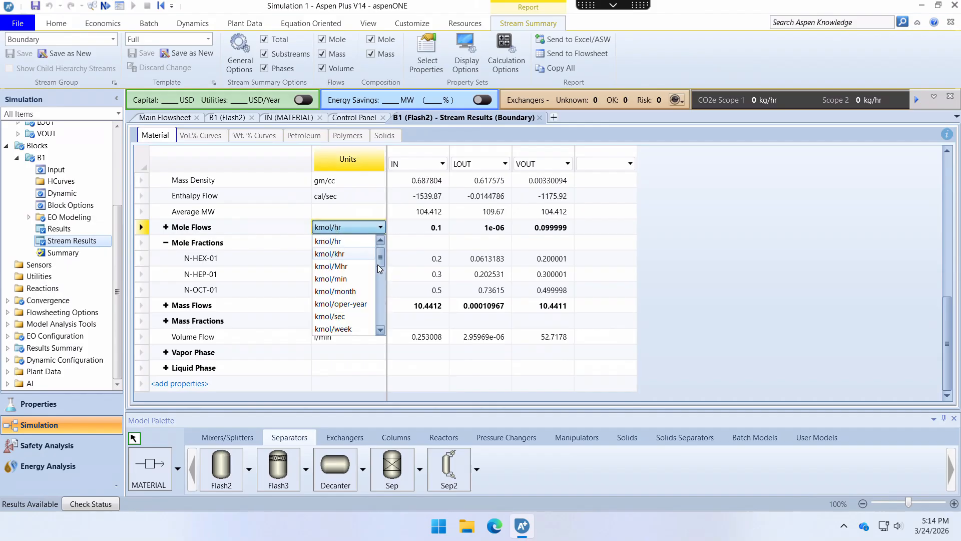
pyautogui.scroll(-3, 382, 290)
pyautogui.scroll(-4, 382, 305)
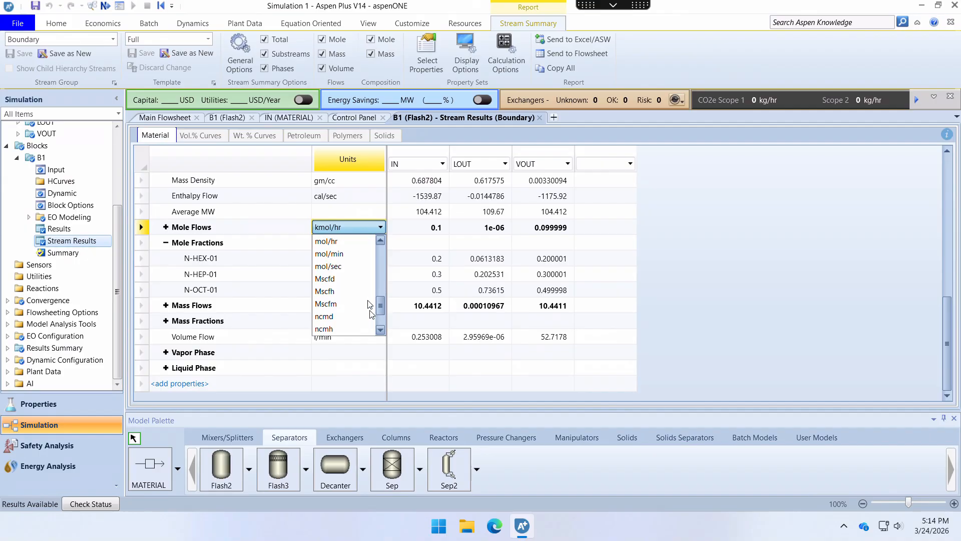
pyautogui.click(329, 243)
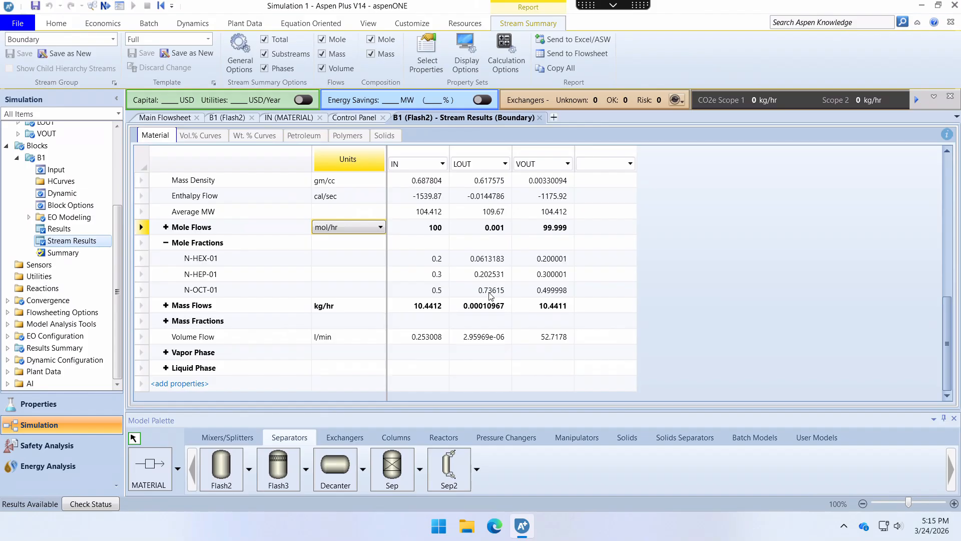
pyautogui.scroll(7, 491, 295)
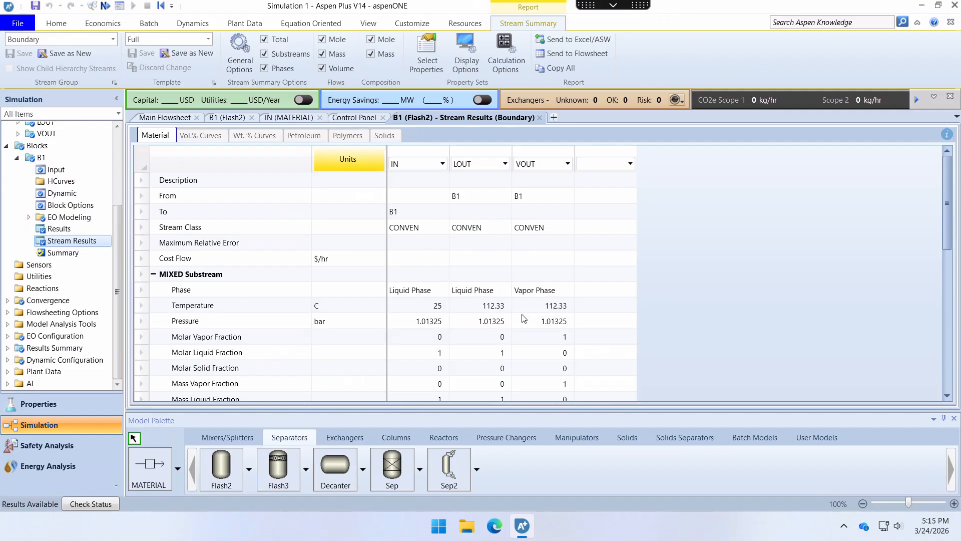
# - Switch block B1's flash specification from vapor fraction to temperature and set the temperature to 105 C
pyautogui.click(226, 117)
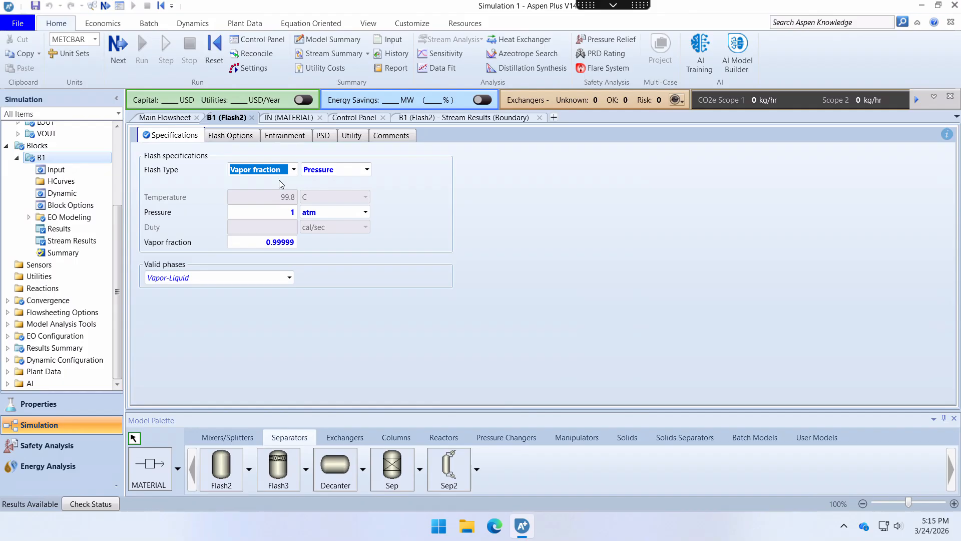
pyautogui.click(294, 170)
pyautogui.click(259, 184)
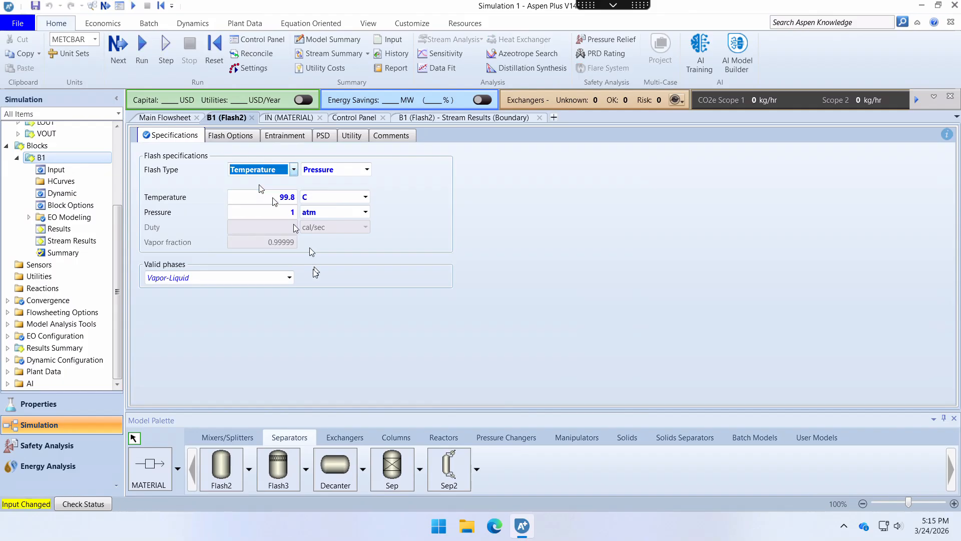
pyautogui.click(275, 198)
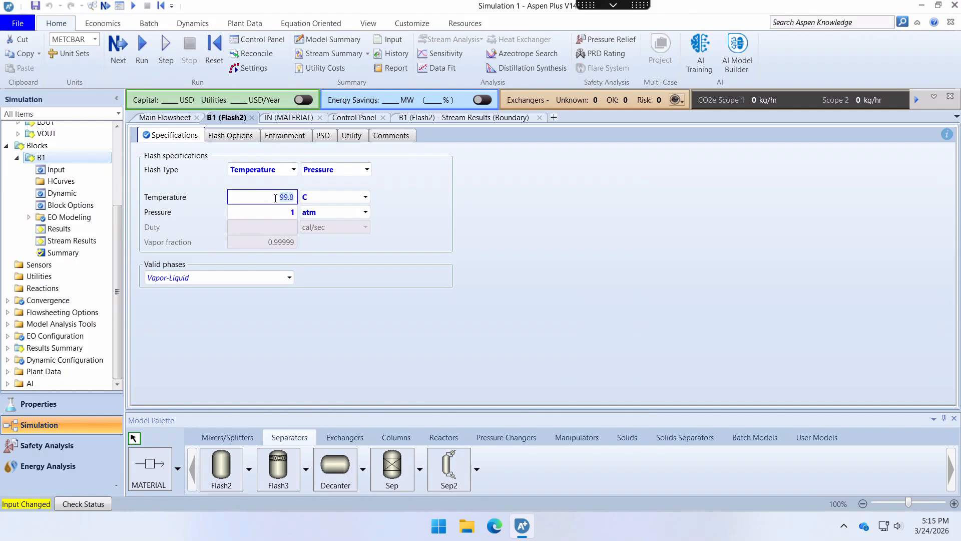
pyautogui.write('105')
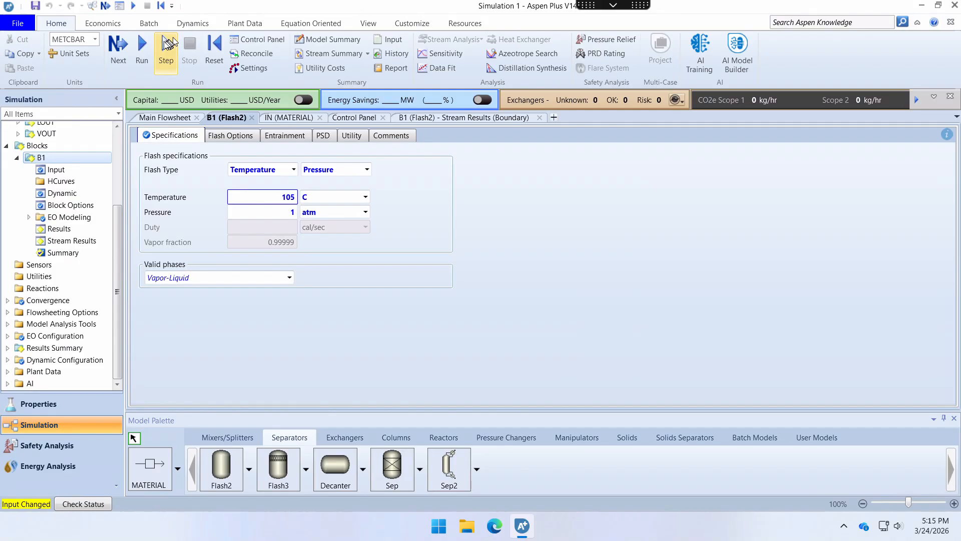
# - Run the simulation at 105 C and check the outlet mole flows and mole fractions in B1's stream results
pyautogui.click(144, 47)
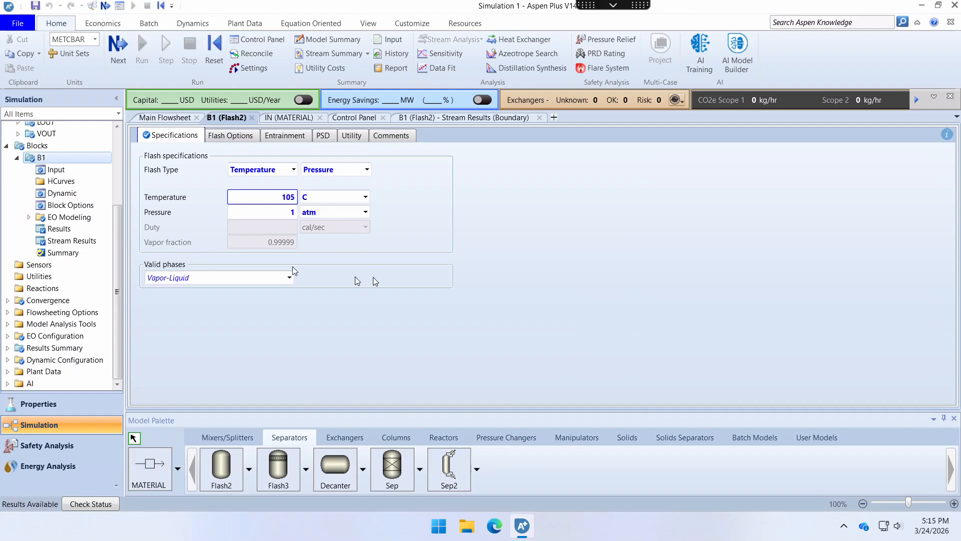
pyautogui.click(72, 240)
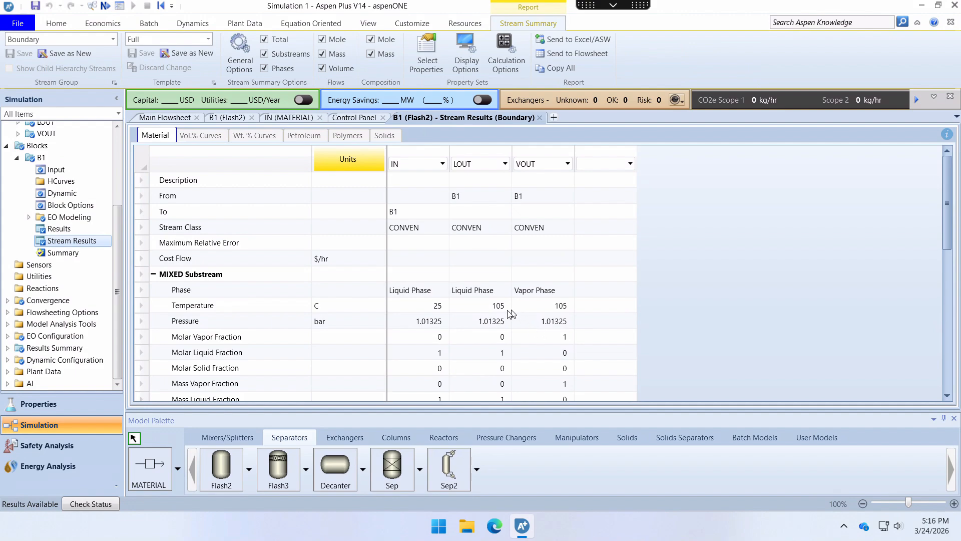
pyautogui.scroll(-7, 574, 312)
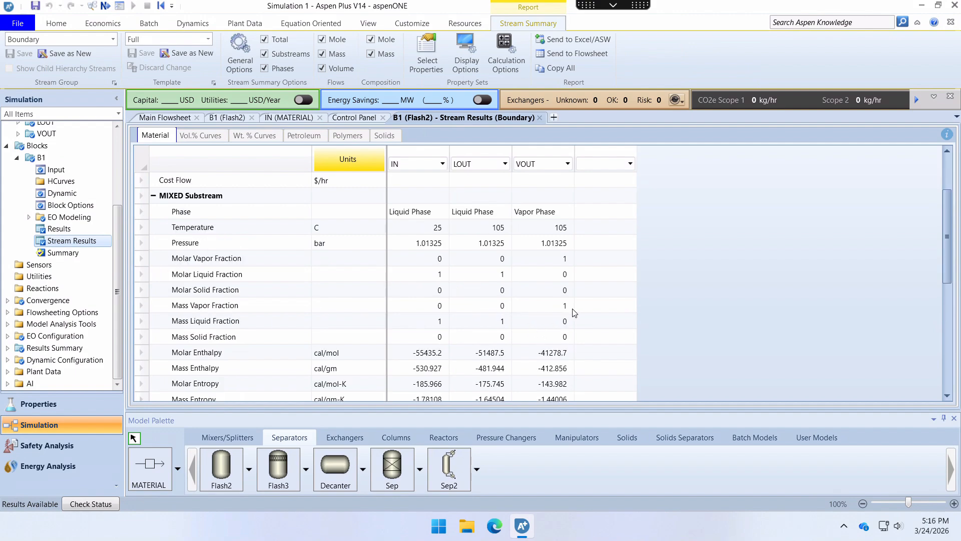
pyautogui.scroll(1, 574, 313)
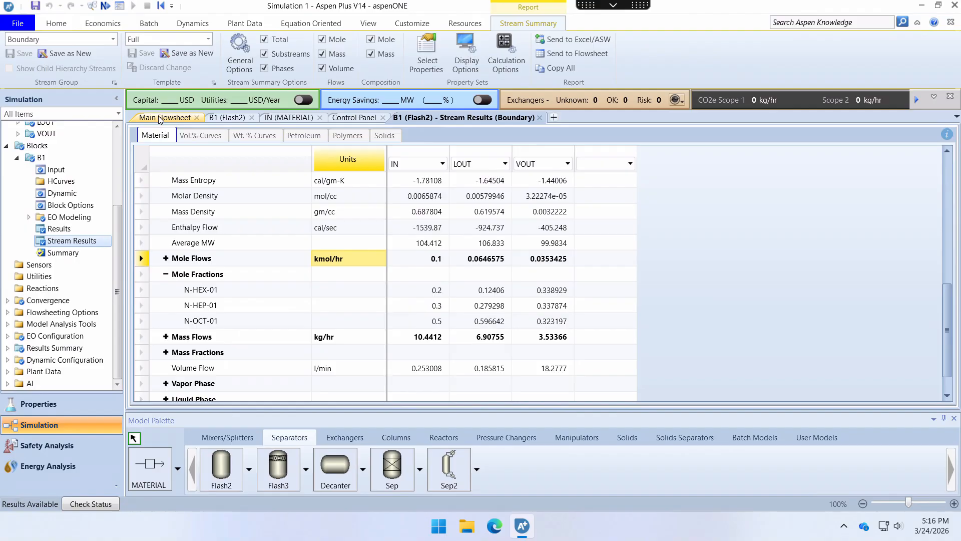
# - Switch block B1's flash specification back to vapor fraction and set the vapor fraction to 0.5
pyautogui.click(227, 118)
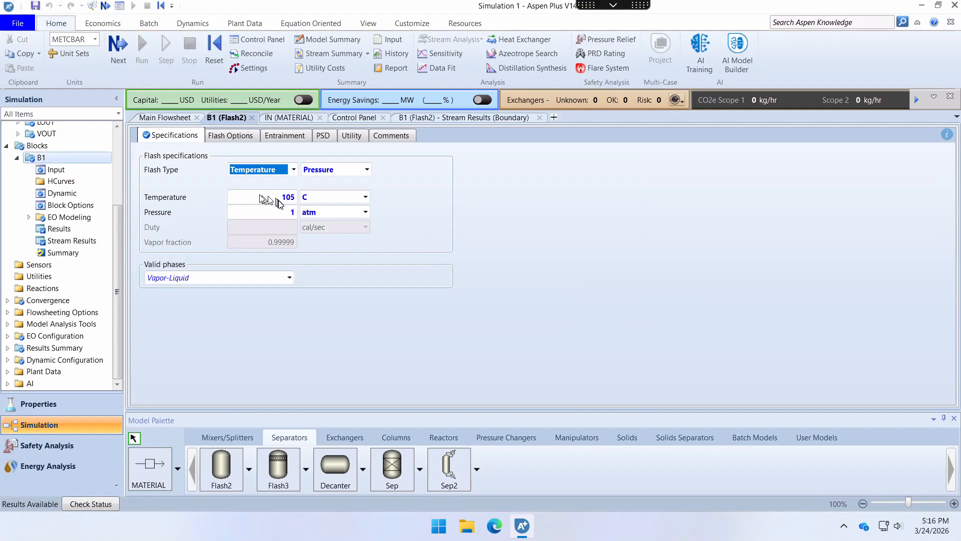
pyautogui.click(270, 170)
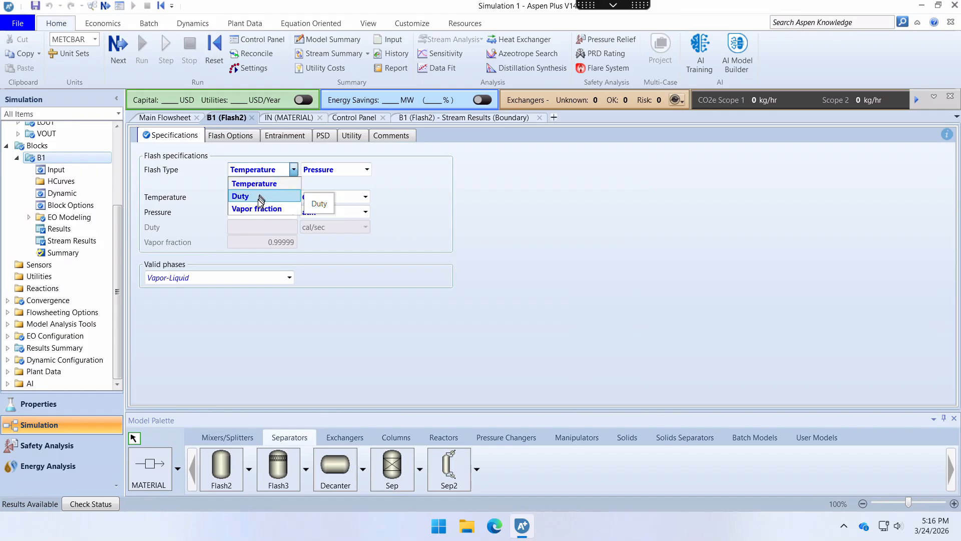
pyautogui.click(260, 208)
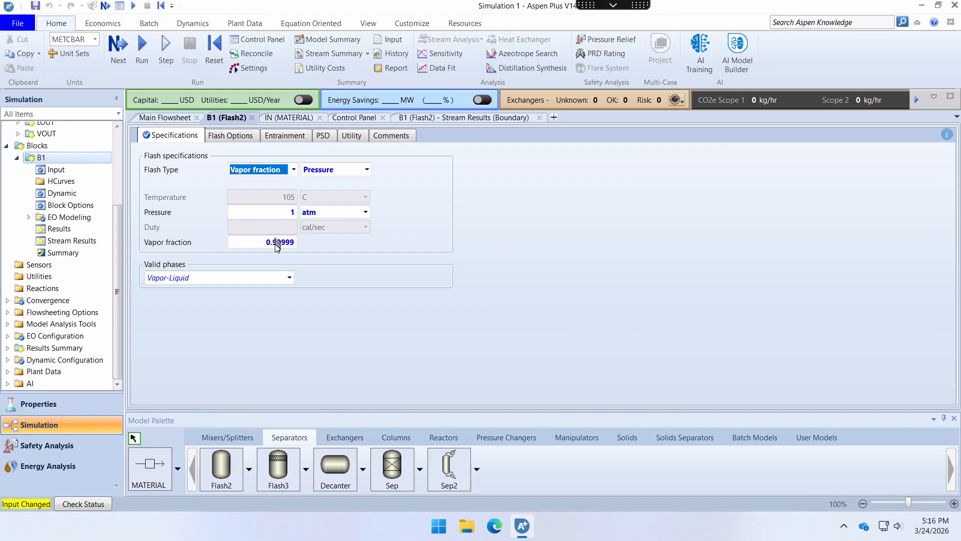
pyautogui.click(276, 242)
pyautogui.write('0.5')
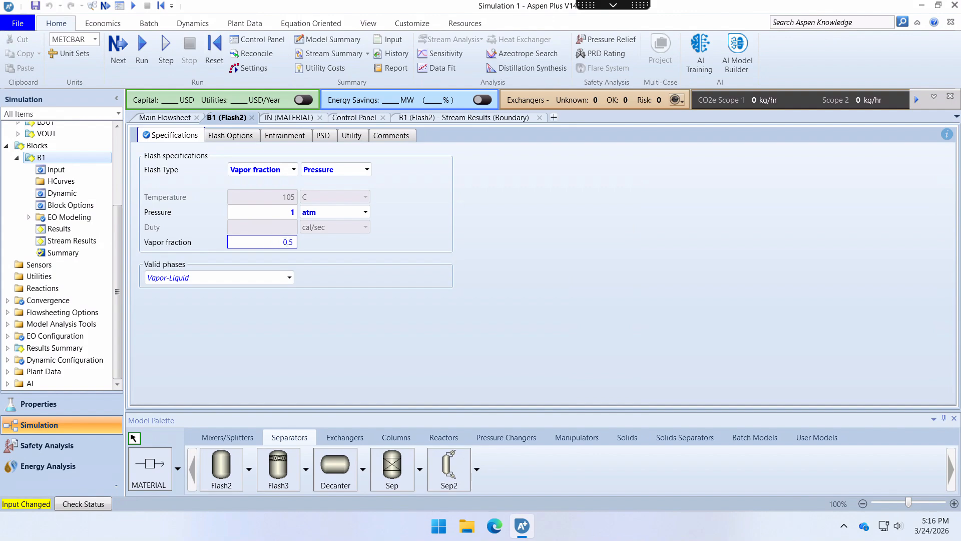
pyautogui.press('Return')
# - Run the simulation at 0.5 vapor fraction and check the outlet temperature, mole flows and mole fractions in B1's stream results
pyautogui.click(141, 45)
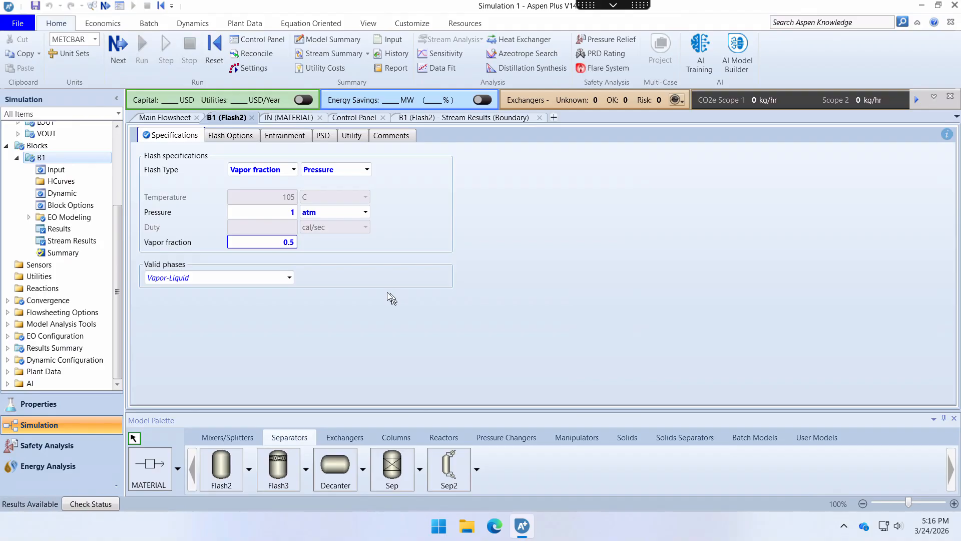
pyautogui.click(65, 240)
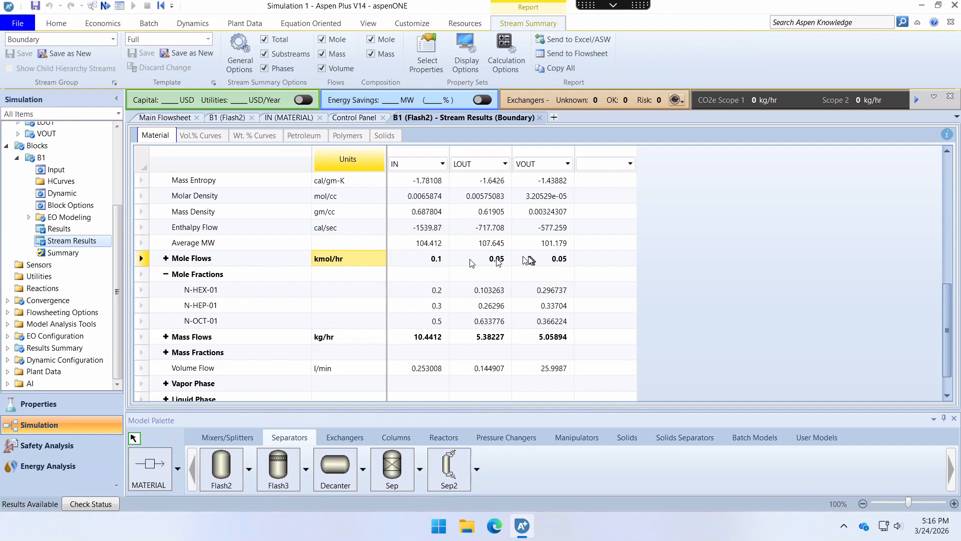
pyautogui.scroll(1, 533, 260)
pyautogui.scroll(5, 533, 261)
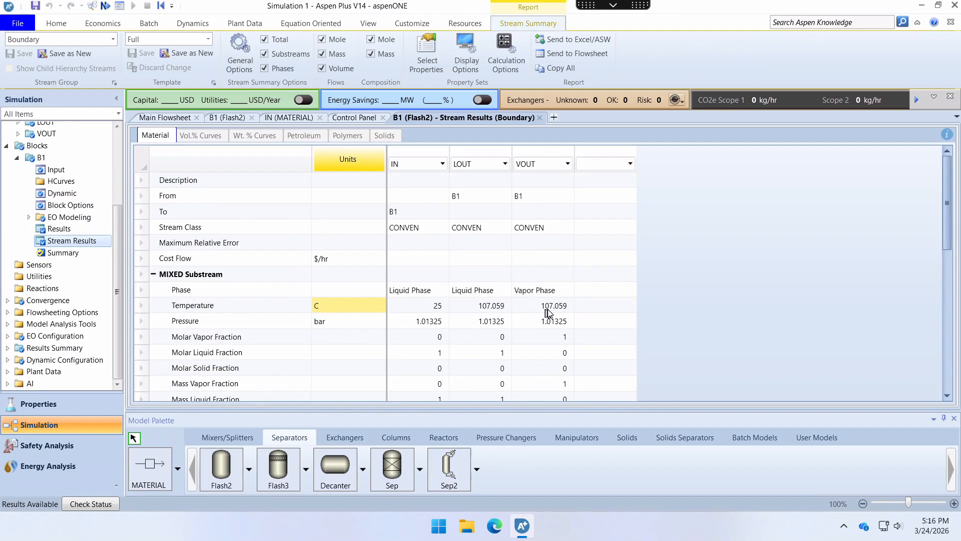
pyautogui.scroll(-2, 545, 338)
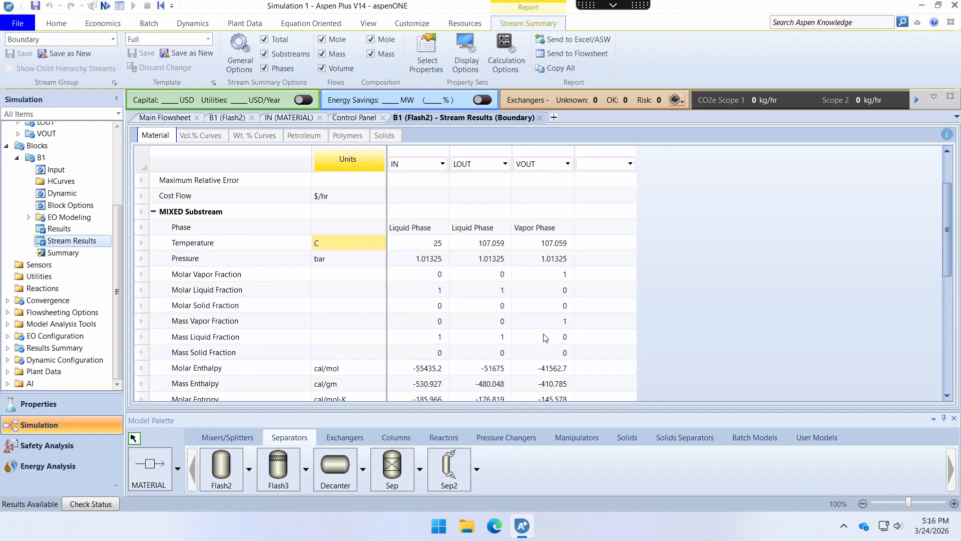
pyautogui.scroll(-5, 545, 338)
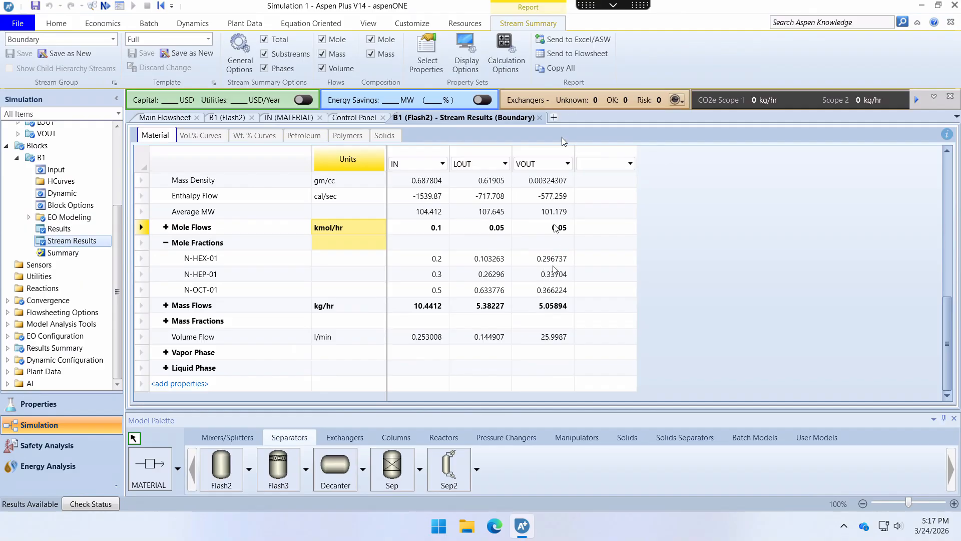
# - Restore the remote desktop viewer from full screen to a smaller window over the homework PDF
pyautogui.click(610, 4)
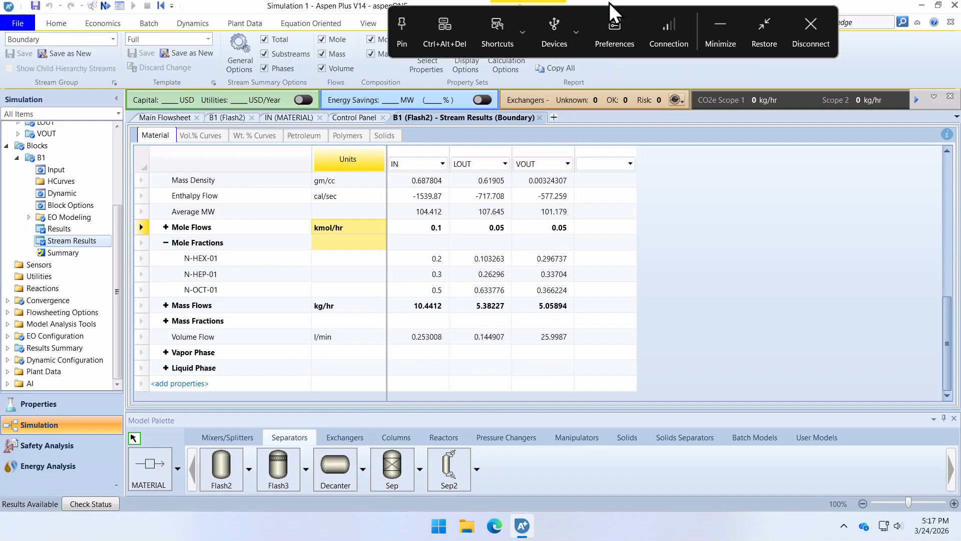
pyautogui.click(757, 20)
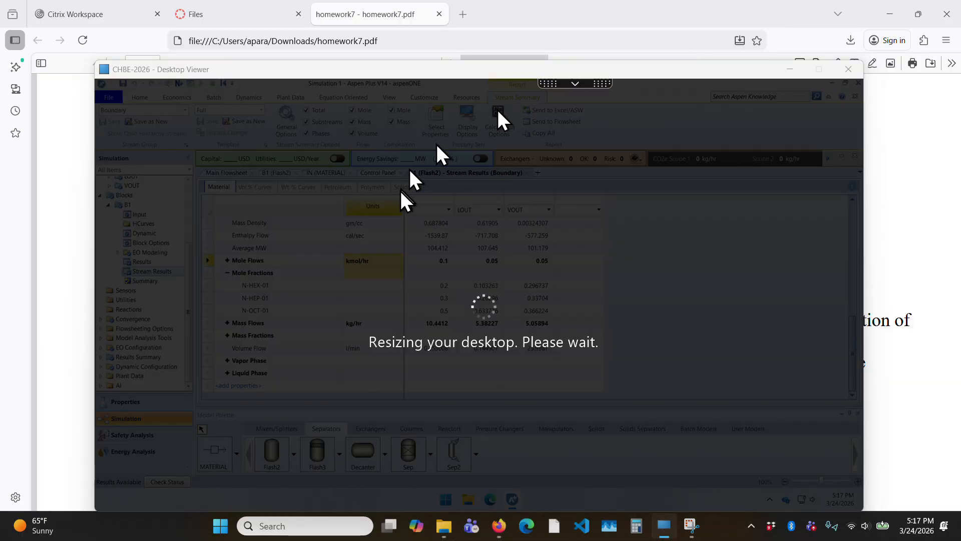